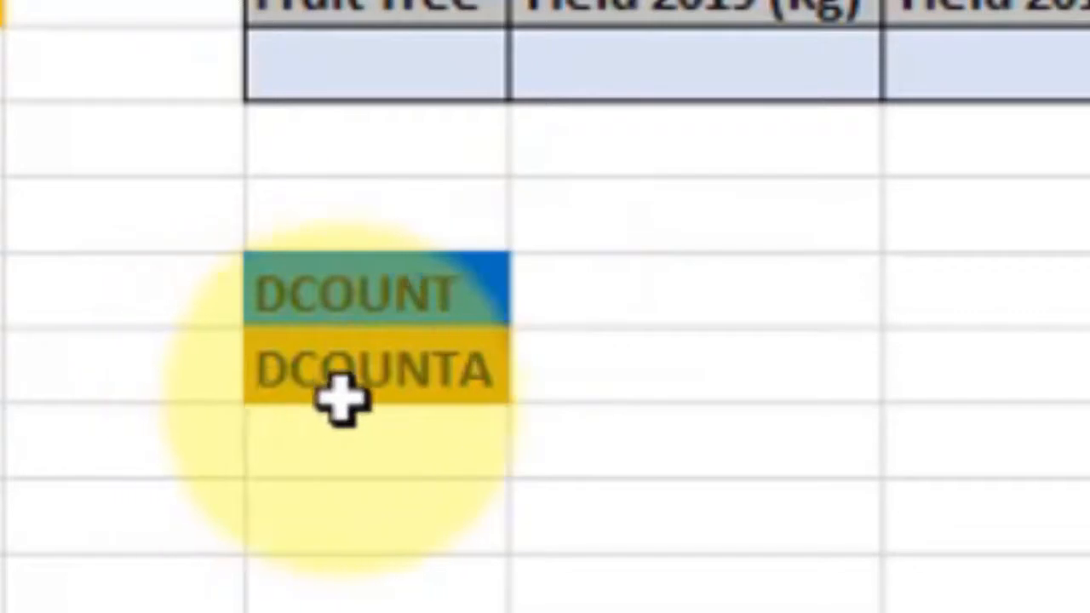
left_click(569, 371)
left_click(586, 293)
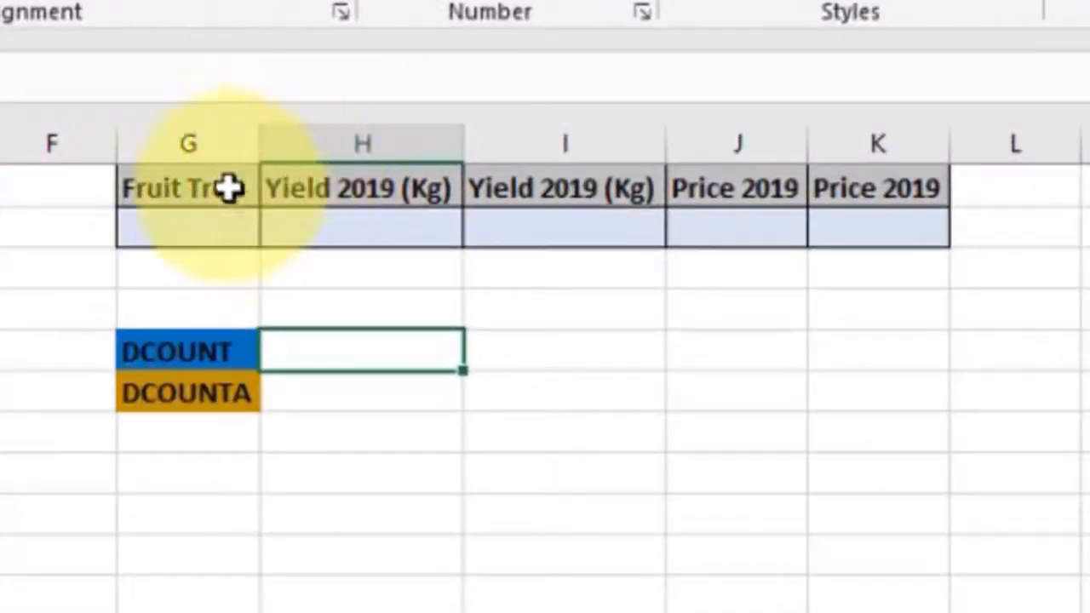
left_click_drag(435, 205, 911, 233)
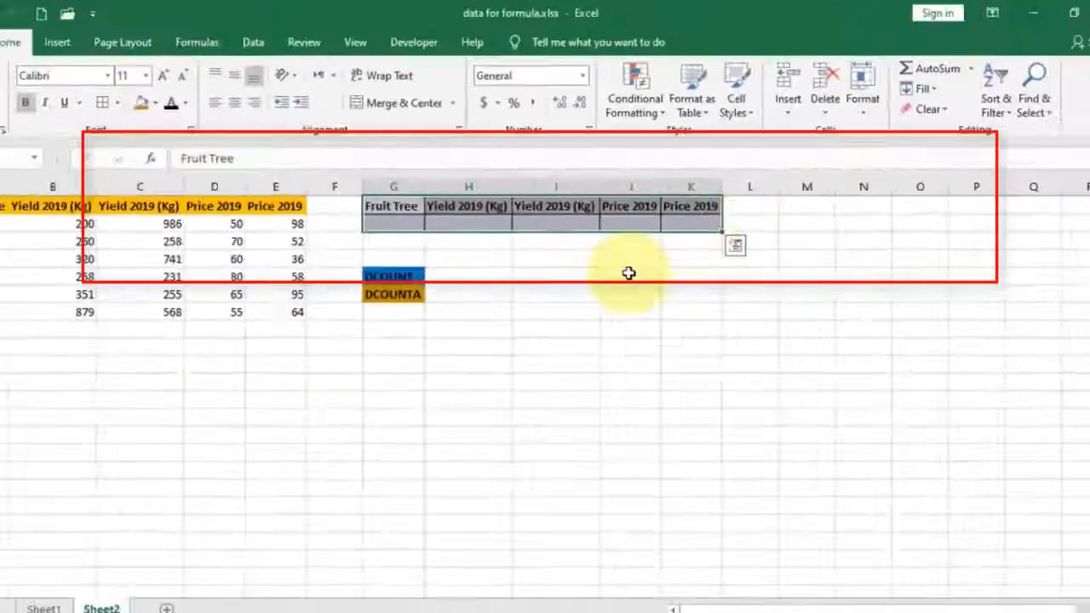
left_click_drag(21, 205, 419, 212)
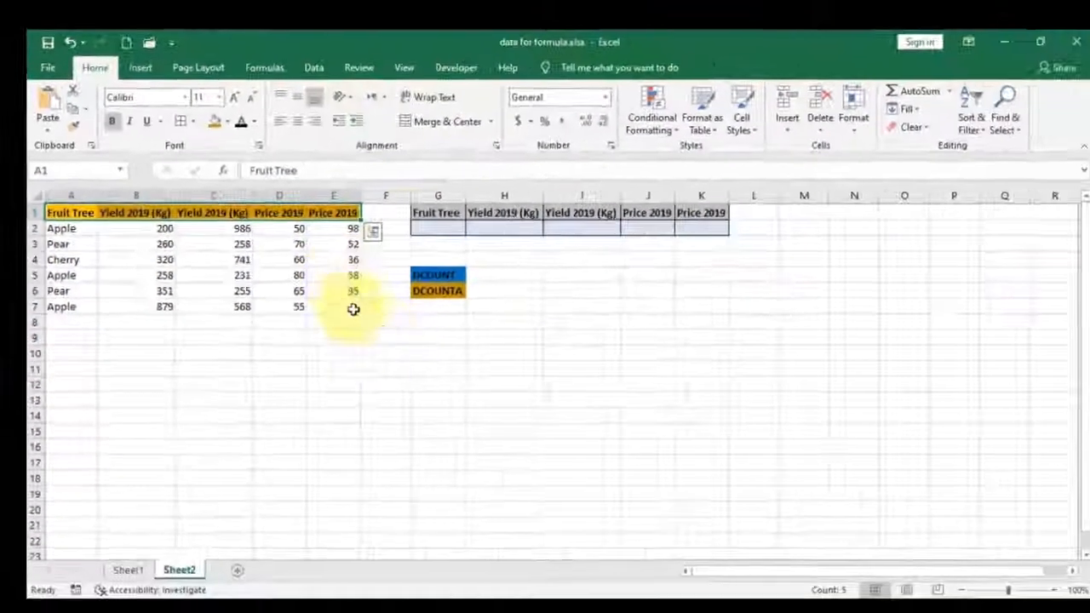
left_click(381, 334)
left_click(134, 212)
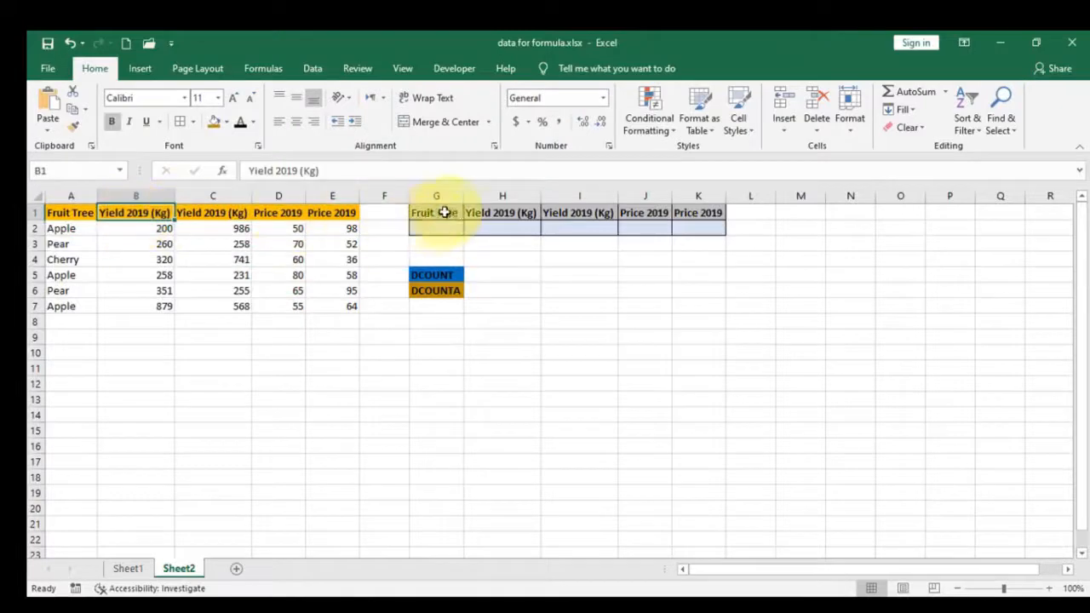
left_click_drag(439, 212, 721, 209)
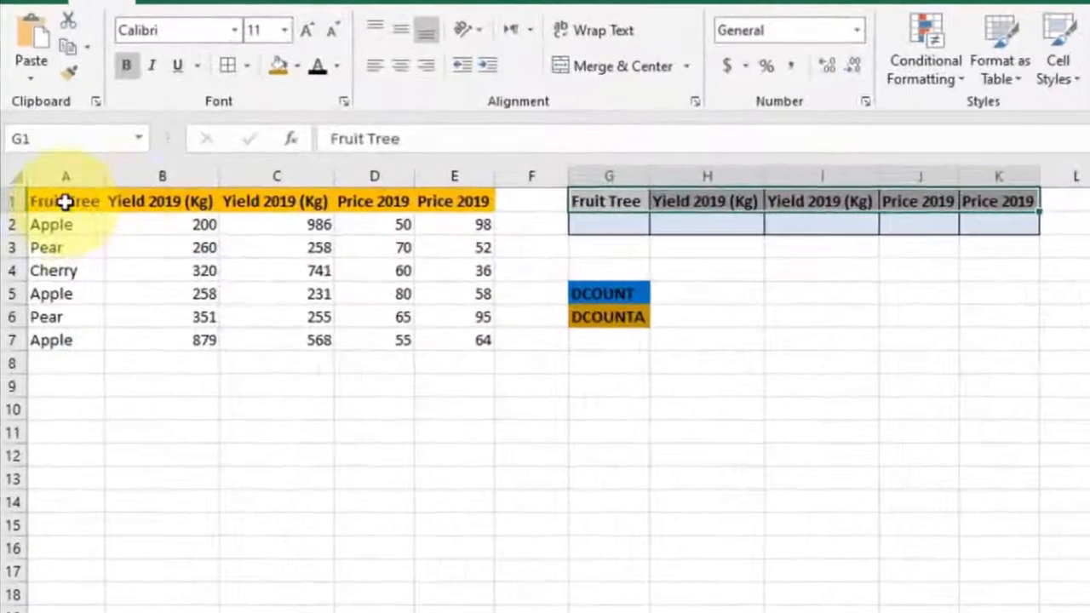
- Copy the data table's header row A1:E1 and paste it as values into the criteria headers G1:K1
left_click_drag(80, 212, 315, 212)
right_click(427, 202)
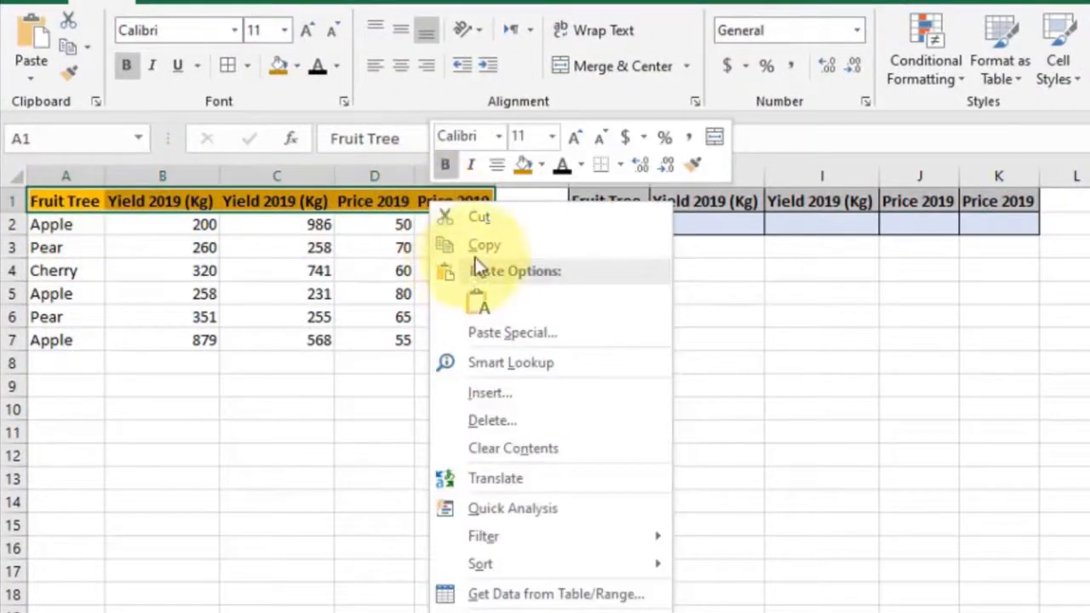
left_click(443, 243)
left_click_drag(604, 201, 1029, 199)
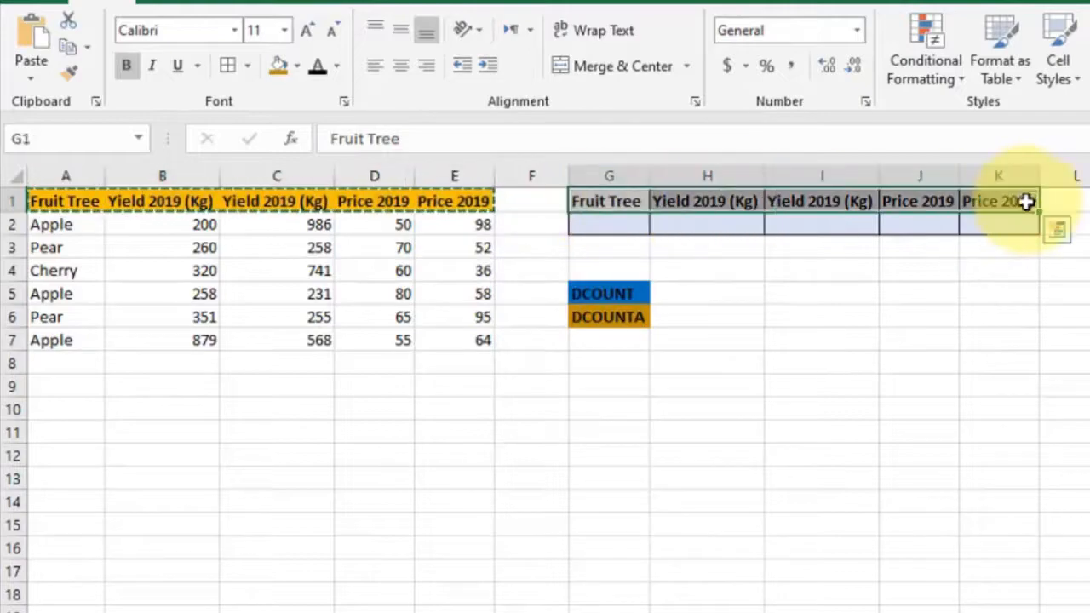
right_click(1029, 199)
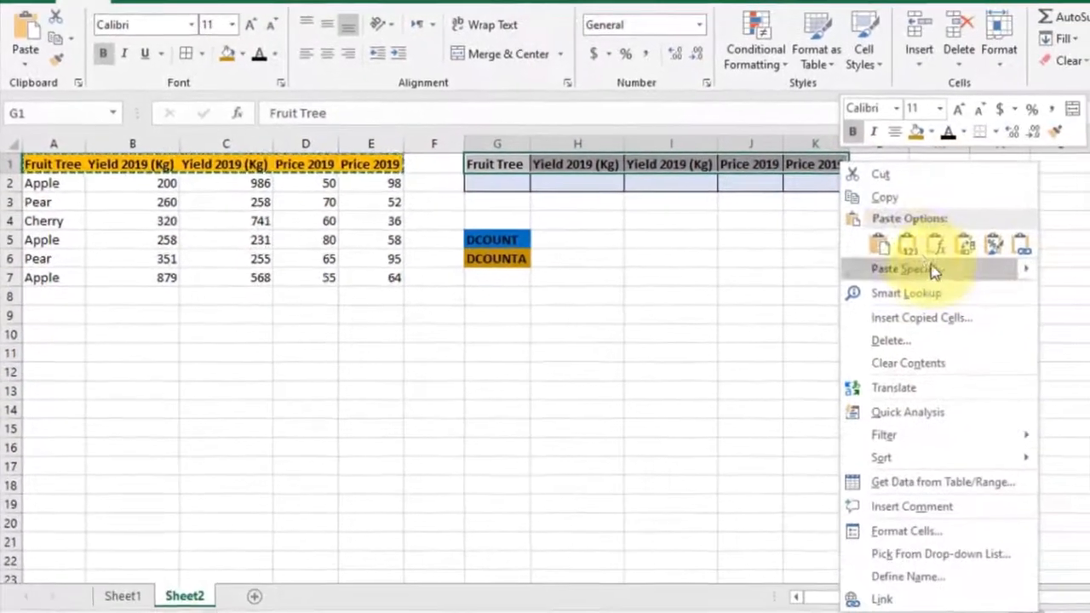
left_click(904, 244)
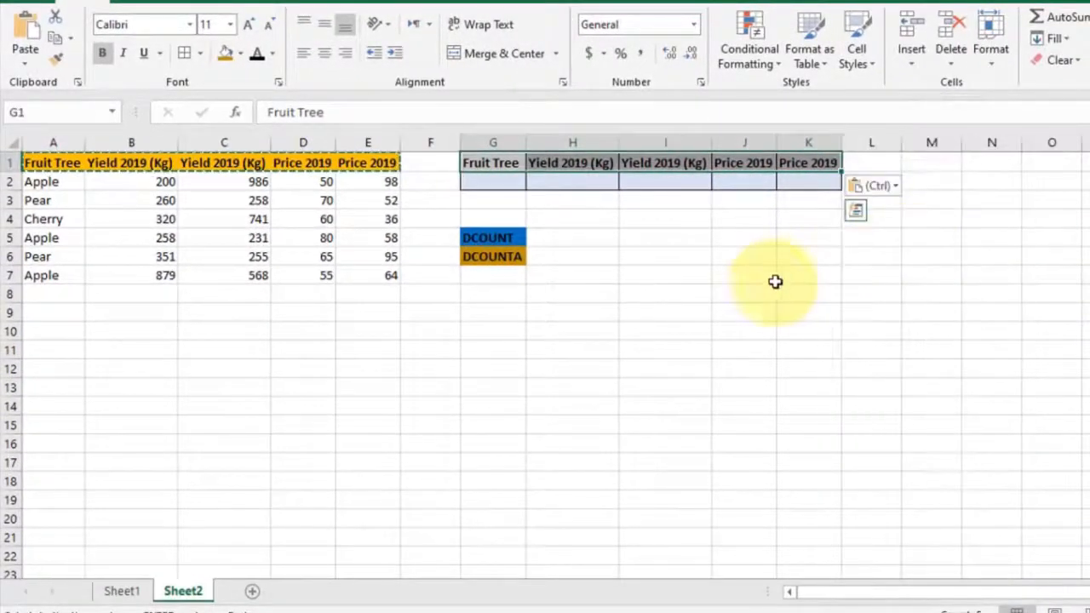
left_click(753, 283)
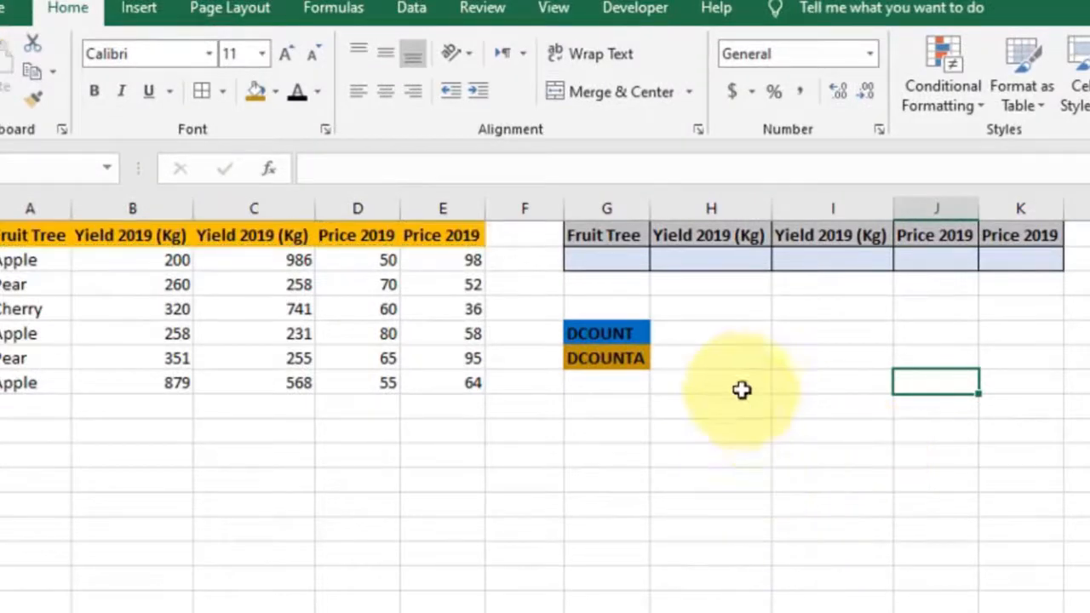
- Enter =DCOUNT(A1:E7,B1,G1:K2) in H5, beside the DCOUNT label
left_click(716, 335)
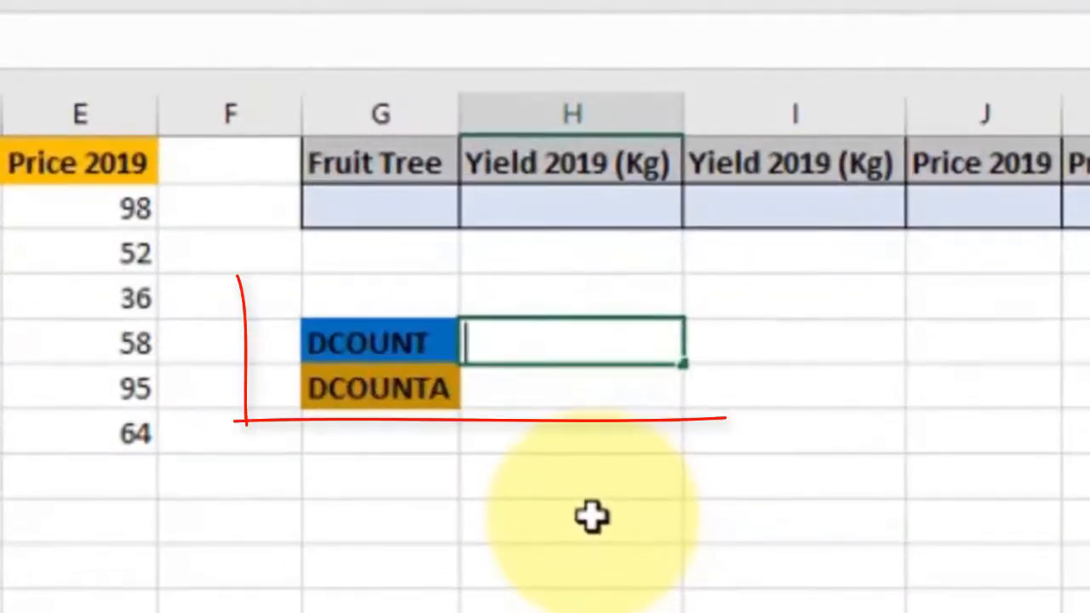
type("=DCOUN")
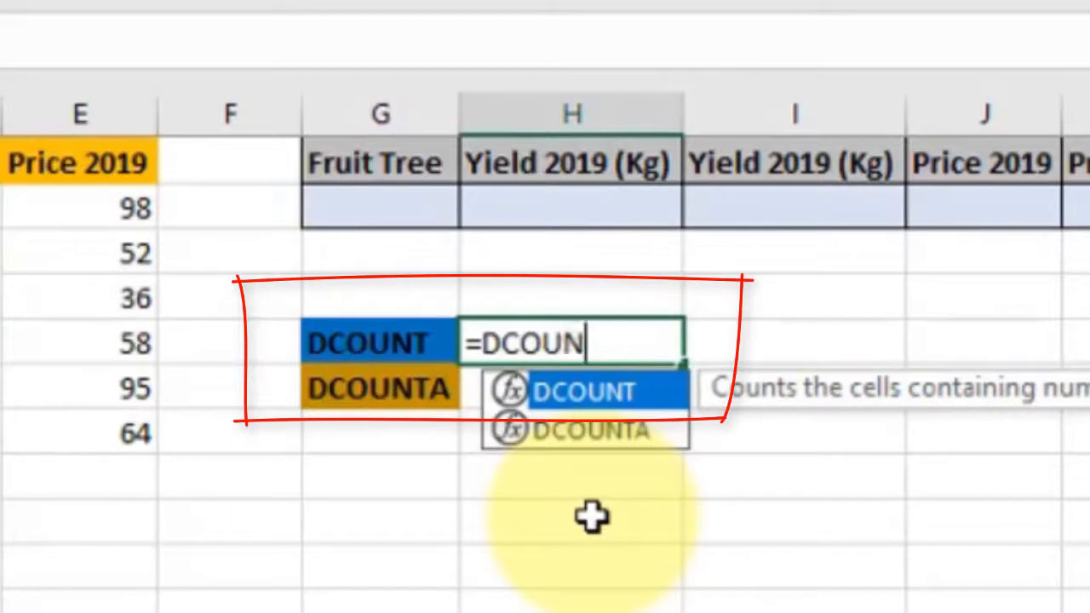
type("T(")
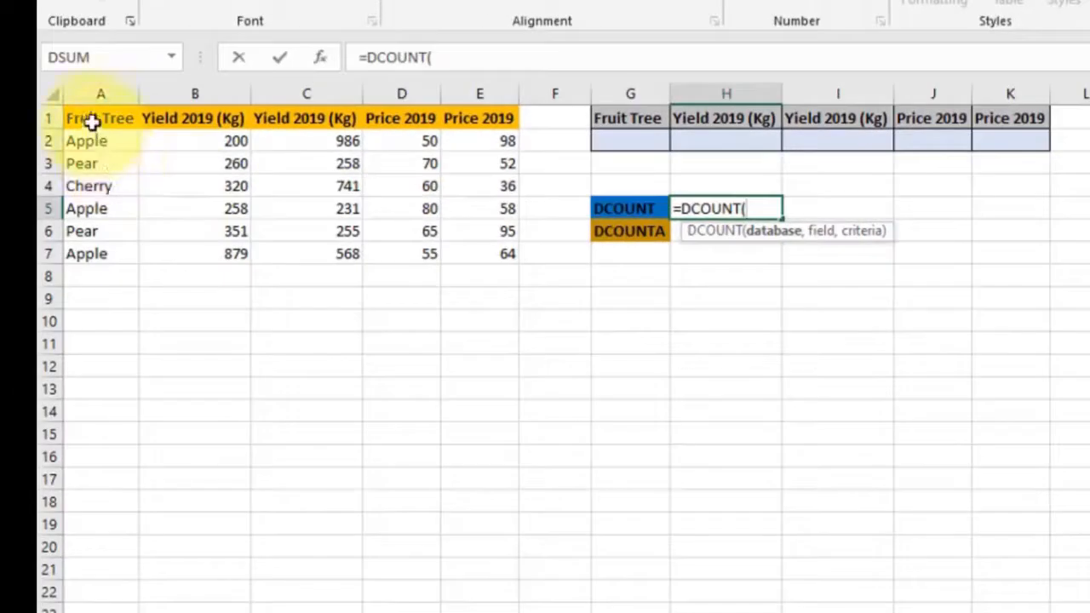
left_click_drag(92, 122, 482, 257)
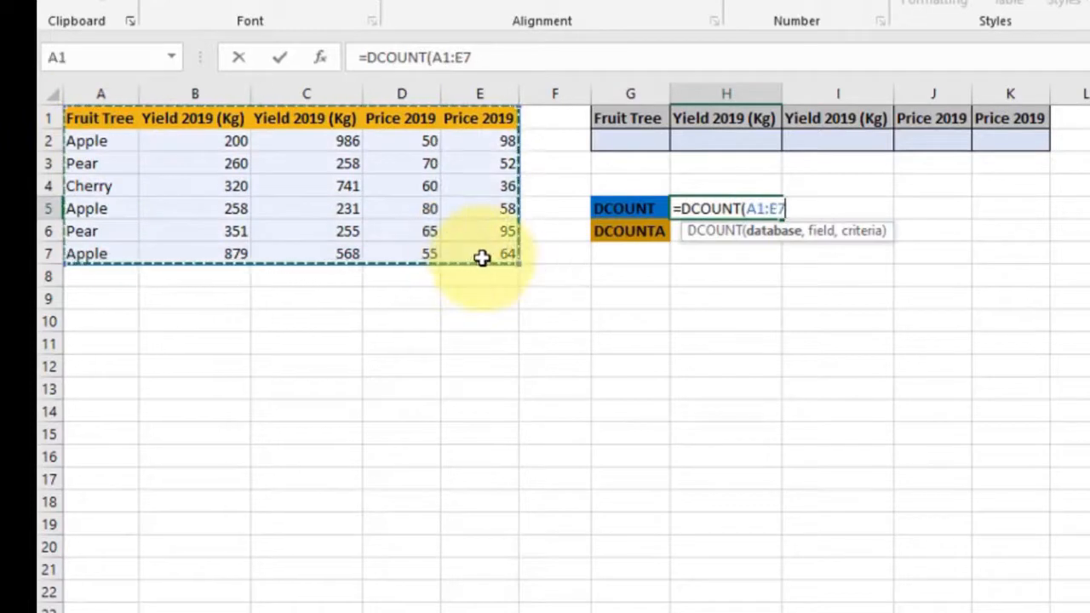
type(",")
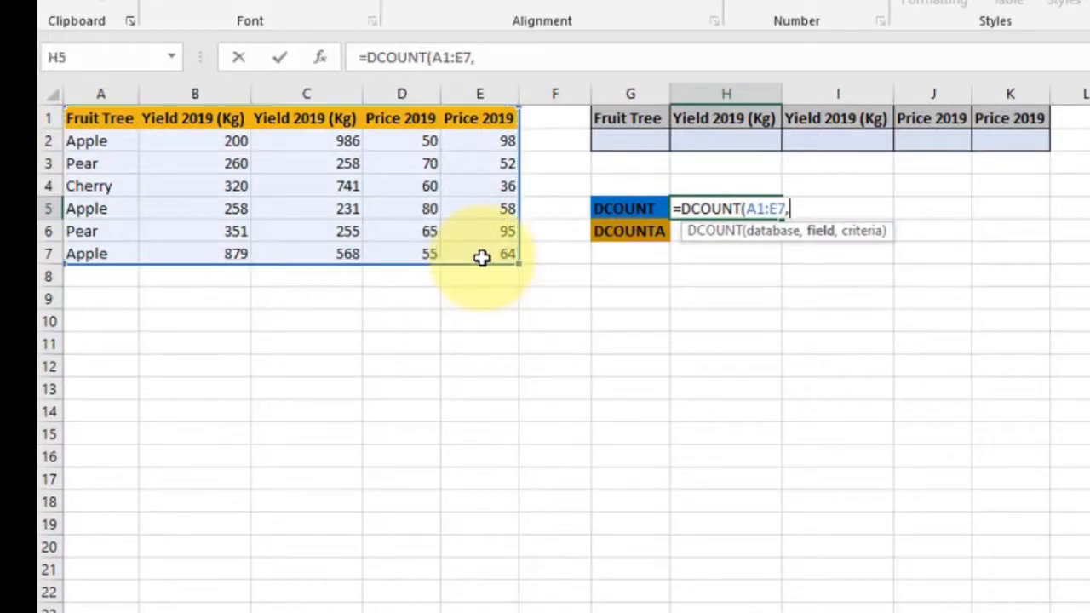
left_click(226, 122)
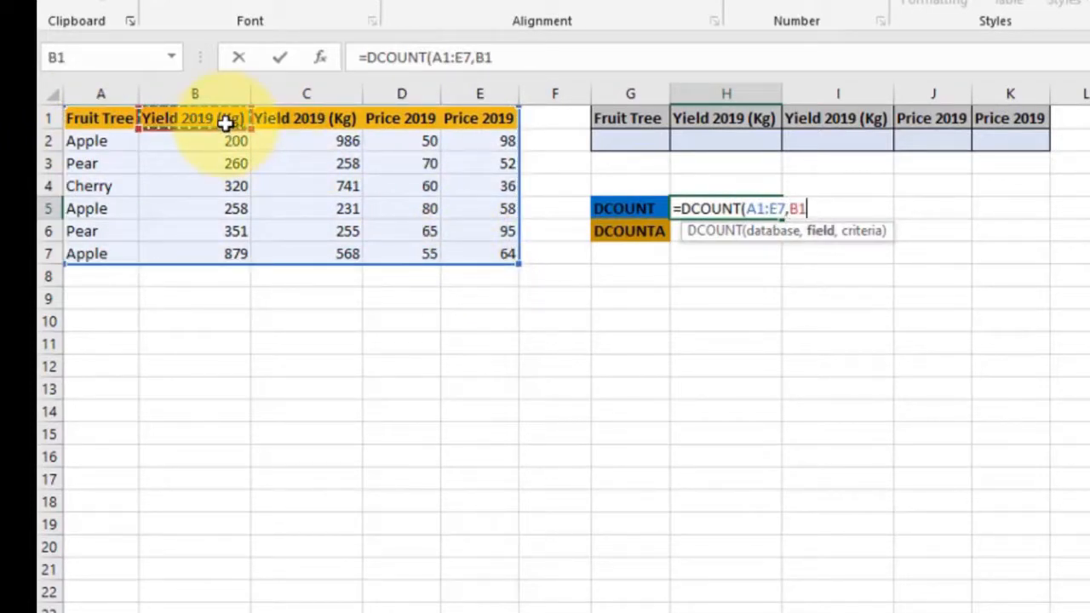
type(",")
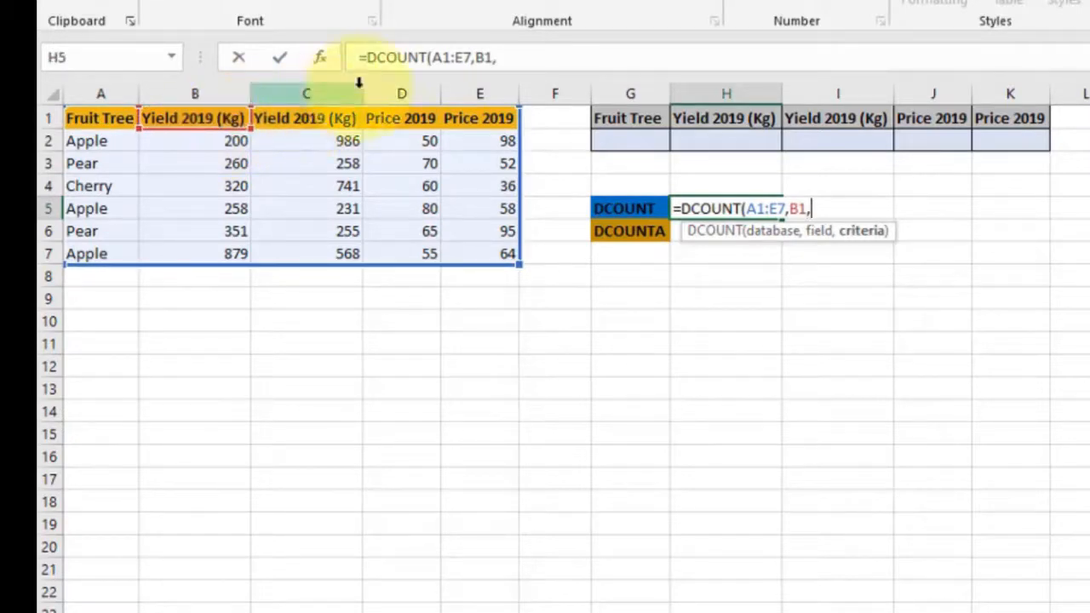
left_click_drag(628, 117, 1023, 150)
type(")")
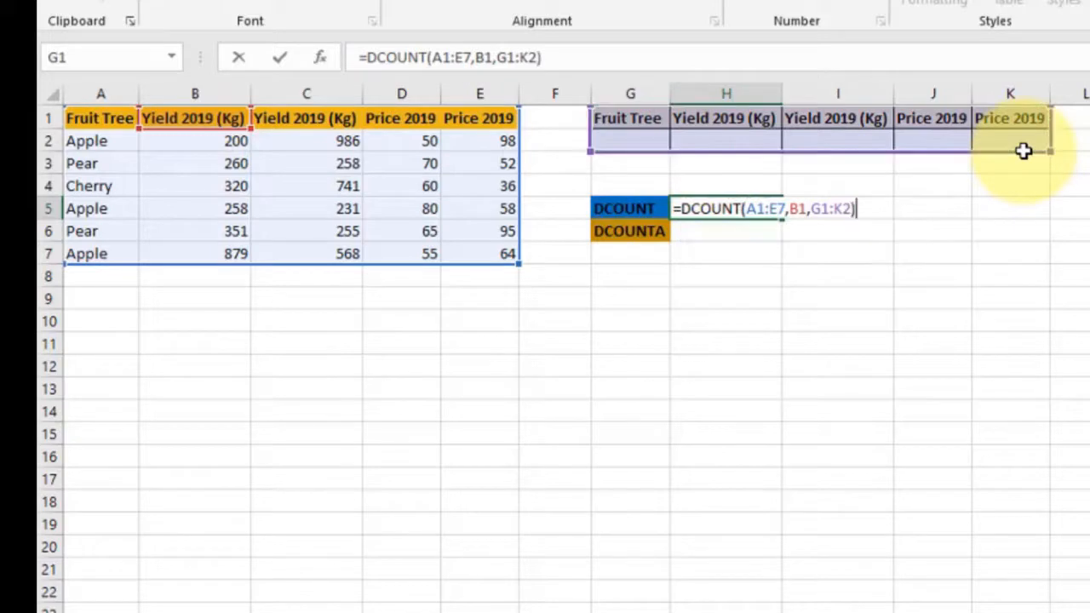
key("Return")
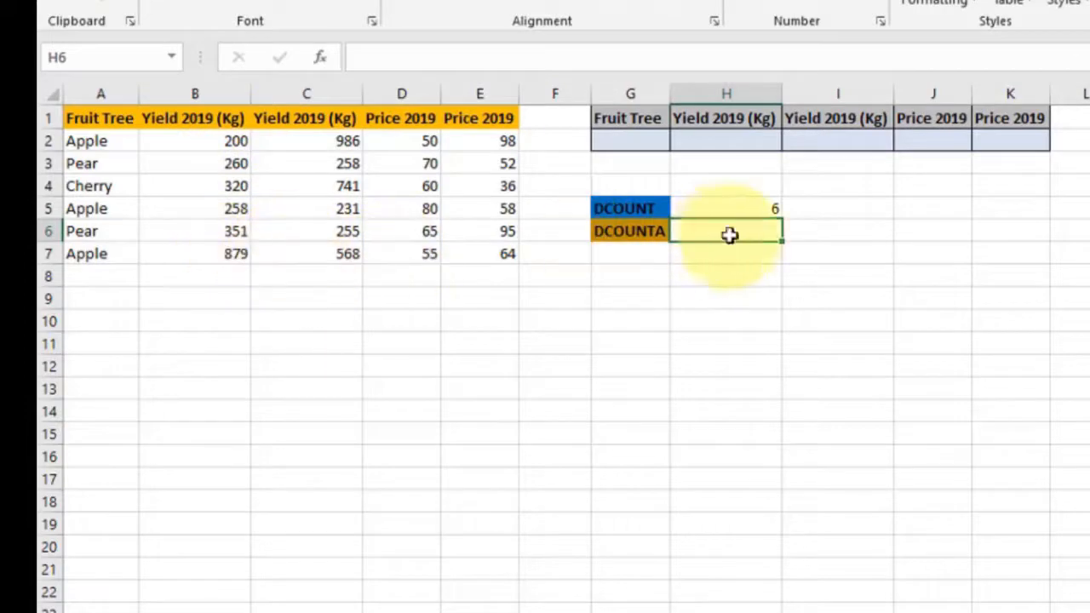
- Enter Apple as the Fruit Tree criterion in G2
left_click(627, 139)
type("a")
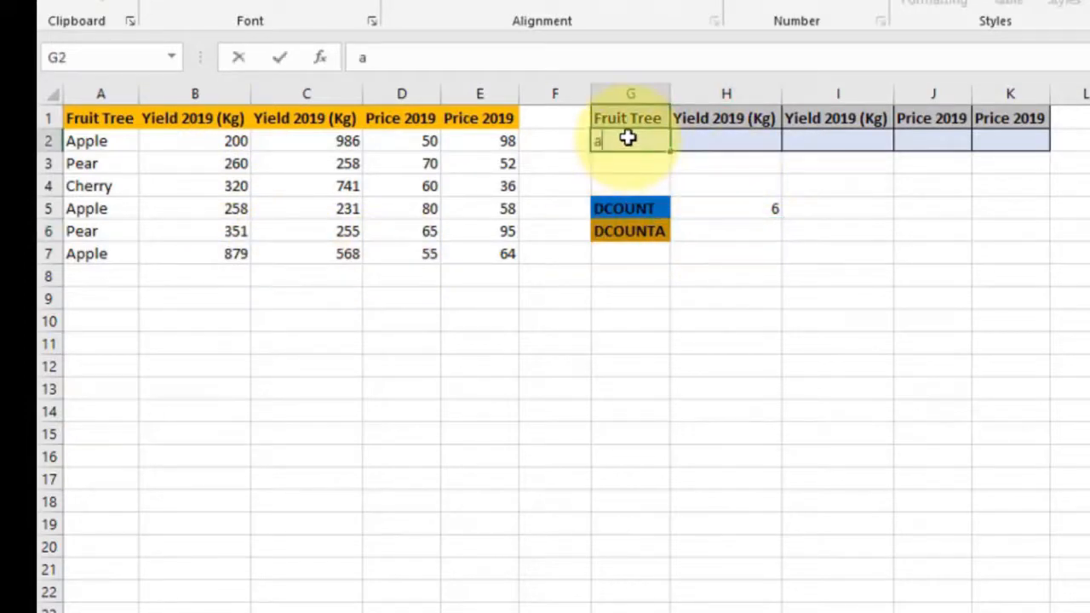
key("BackSpace")
type("App")
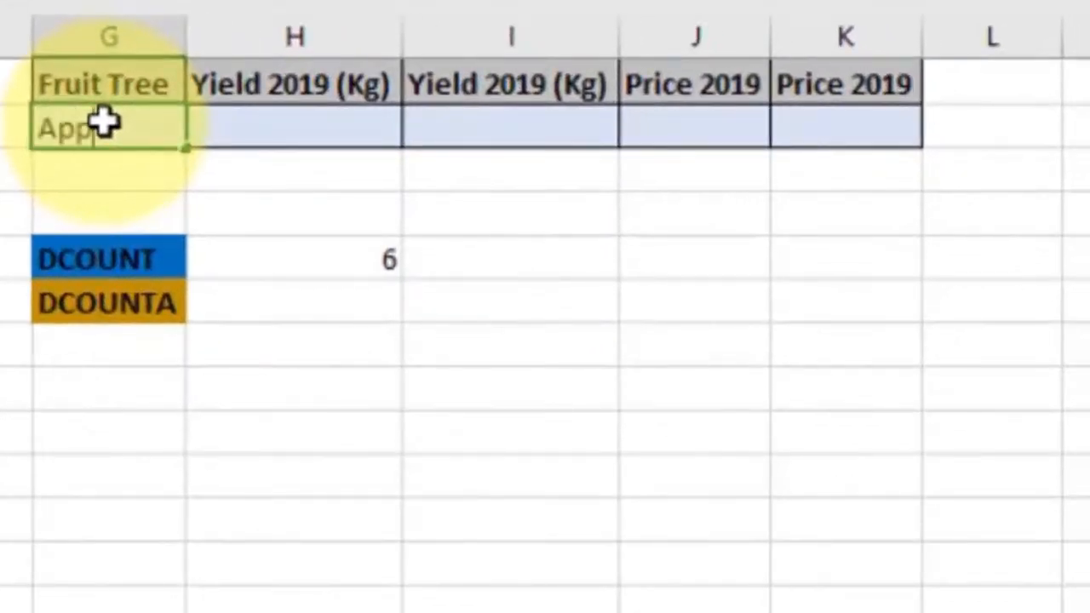
key("Return")
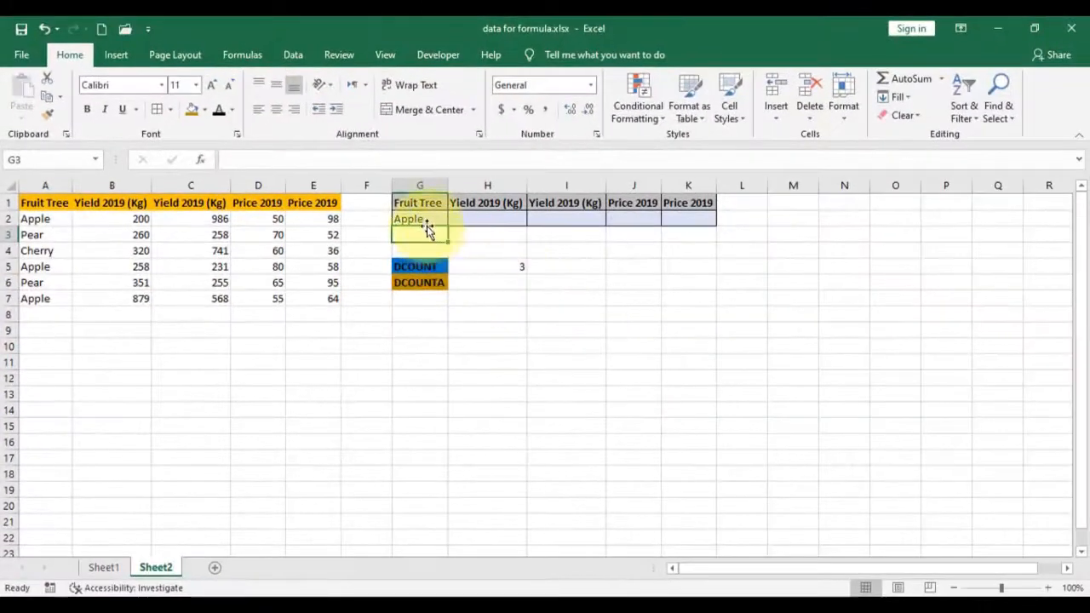
- Clear the Fruit Tree criterion in G2 and enter >300 as the first yield criterion in H2
left_click(423, 219)
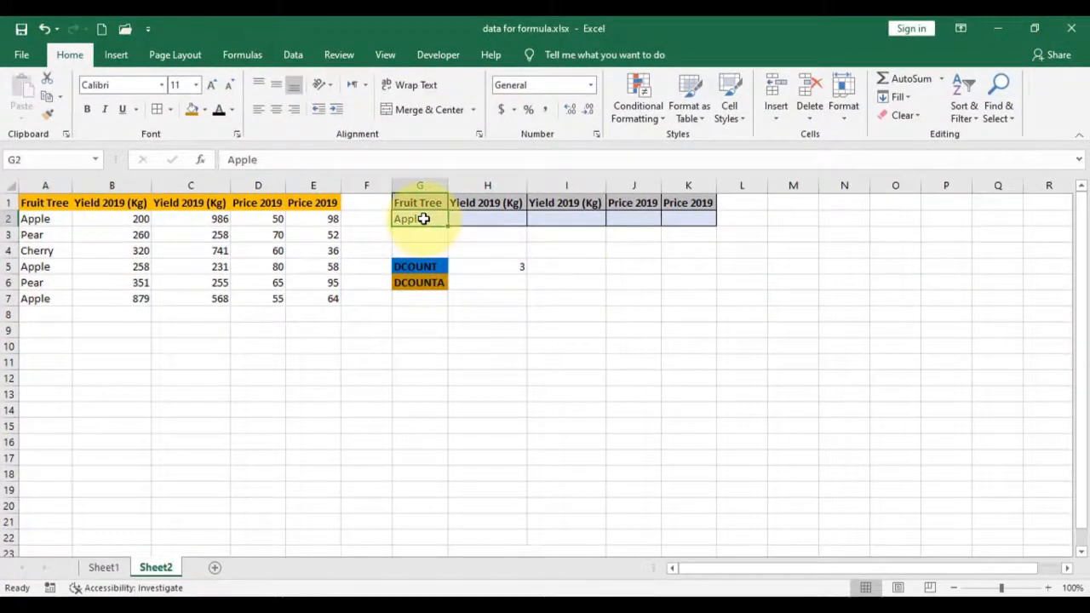
key("BackSpace")
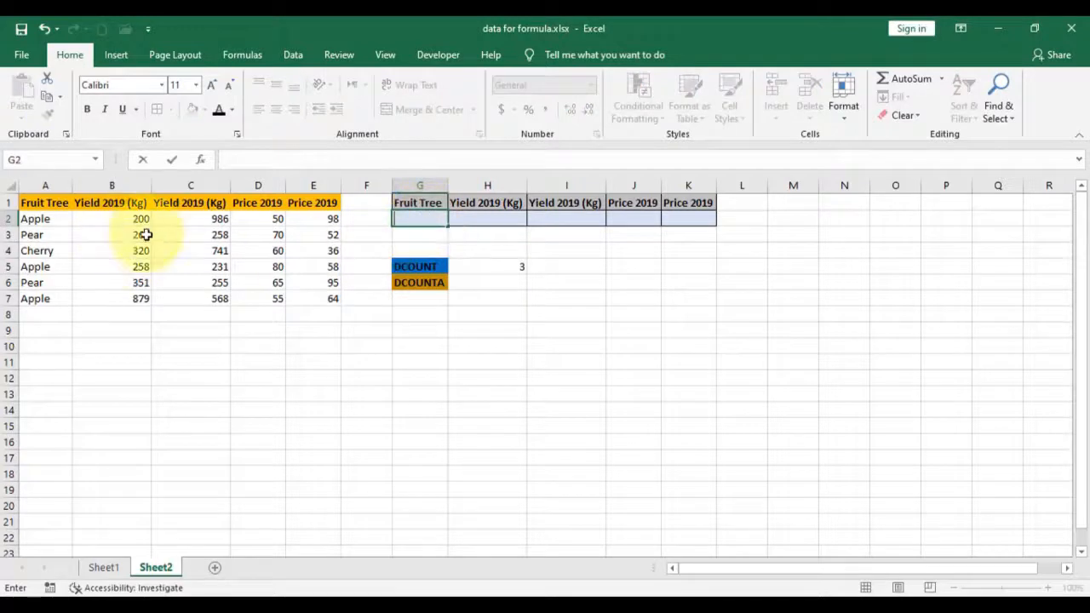
left_click(482, 221)
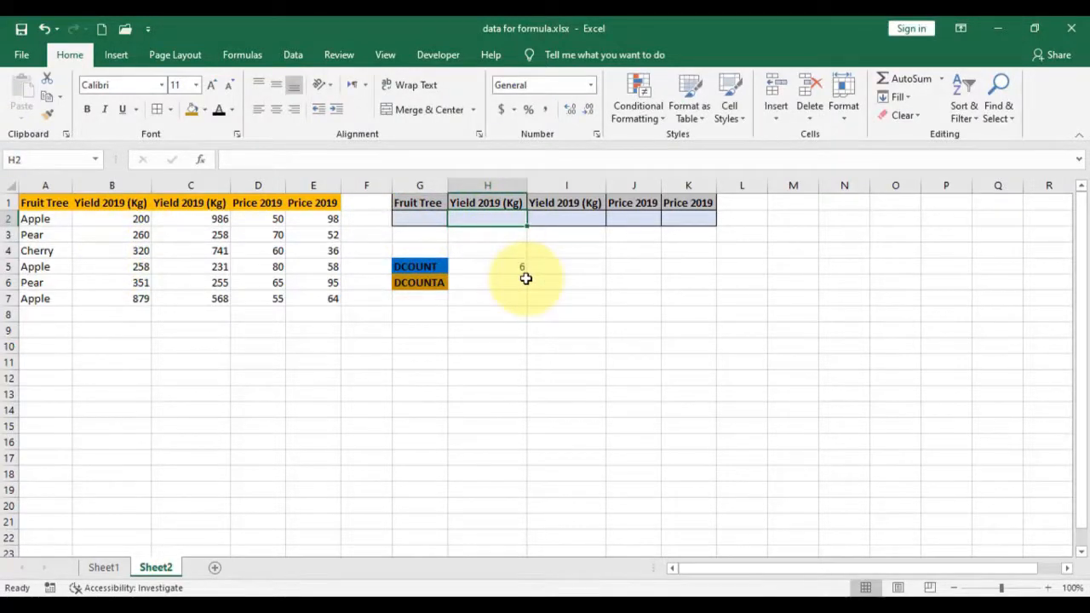
type(">300")
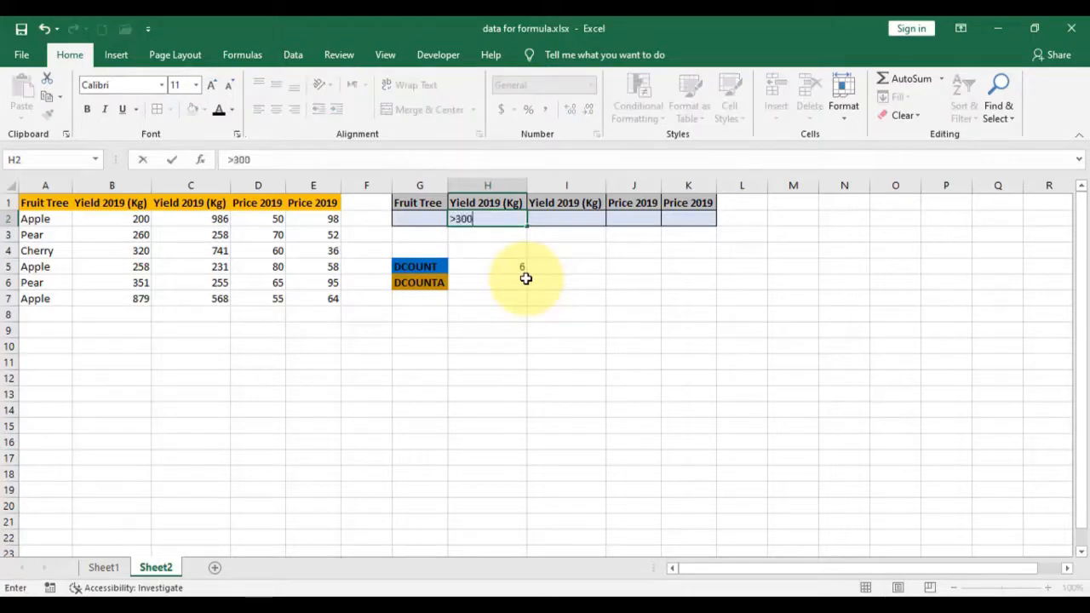
key("Return")
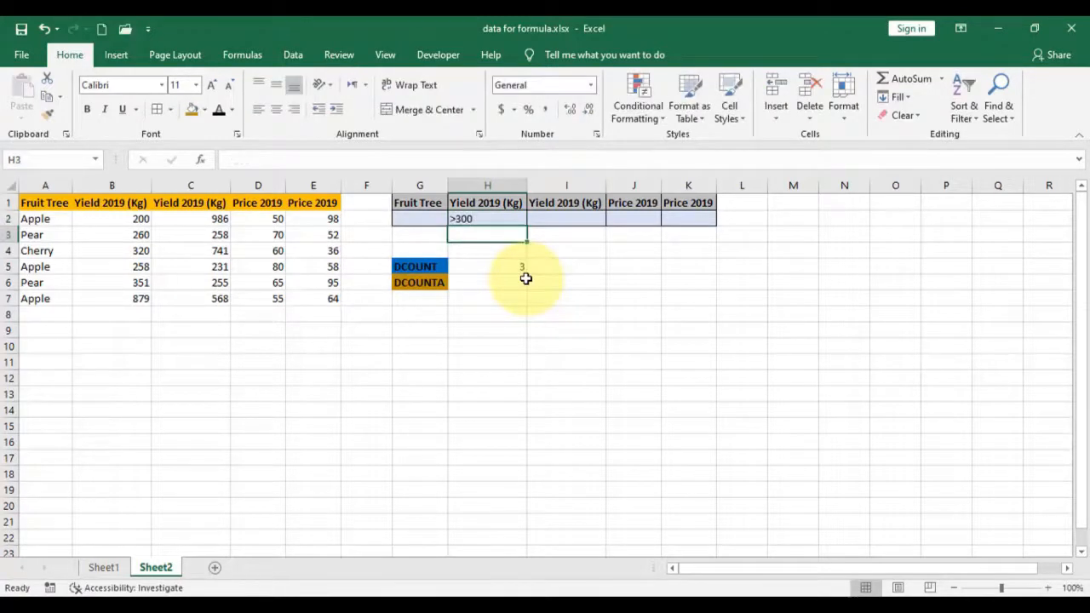
- Clear the first yield criterion in H2 and enter 200 in its place
left_click(479, 221)
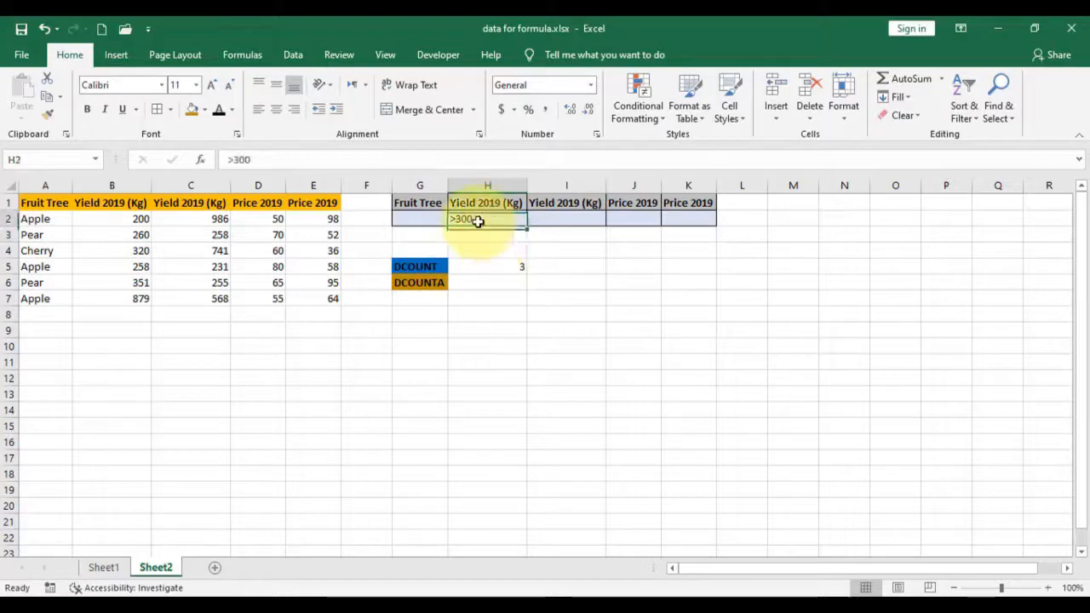
key("Delete")
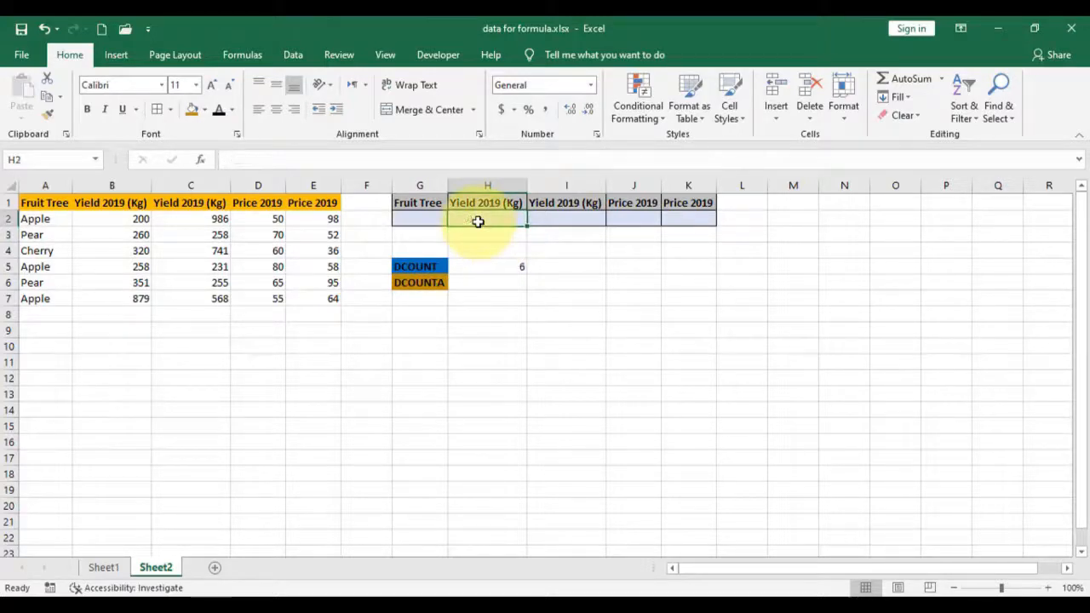
left_click(572, 219)
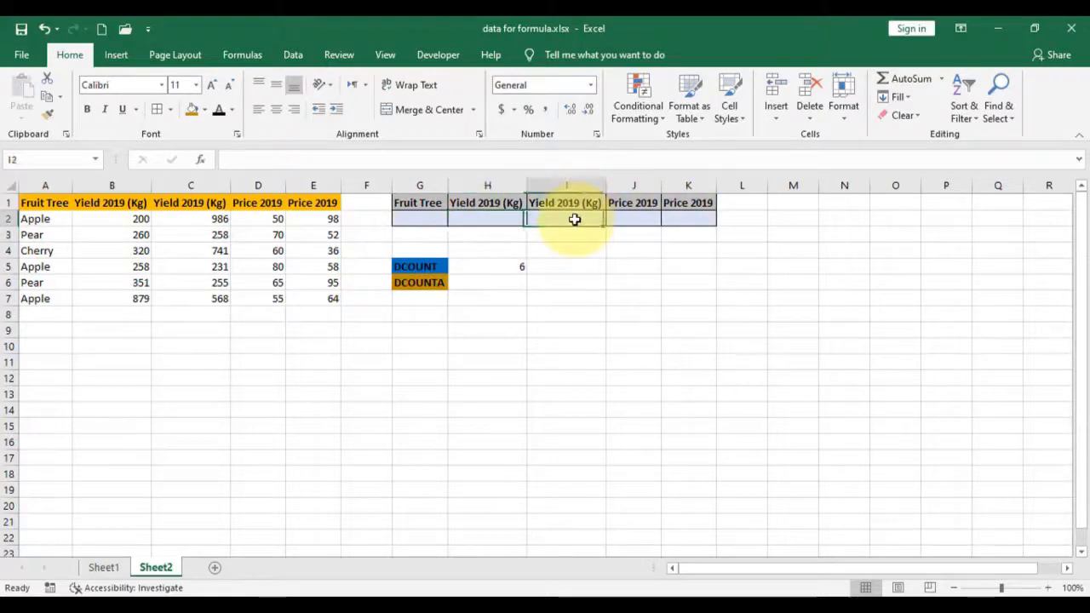
left_click(648, 221)
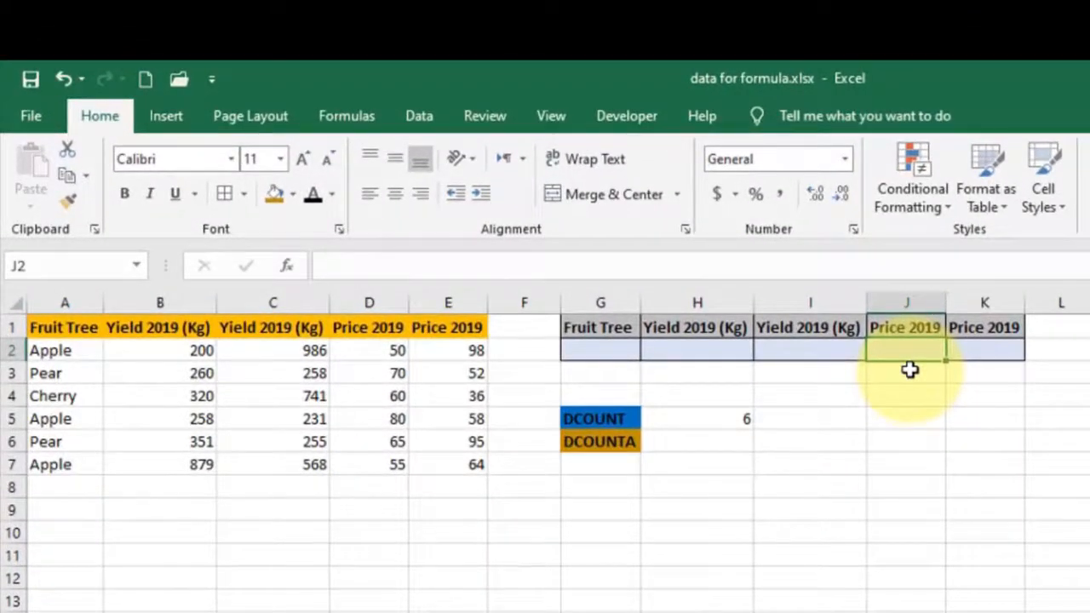
left_click(823, 347)
left_click(897, 350)
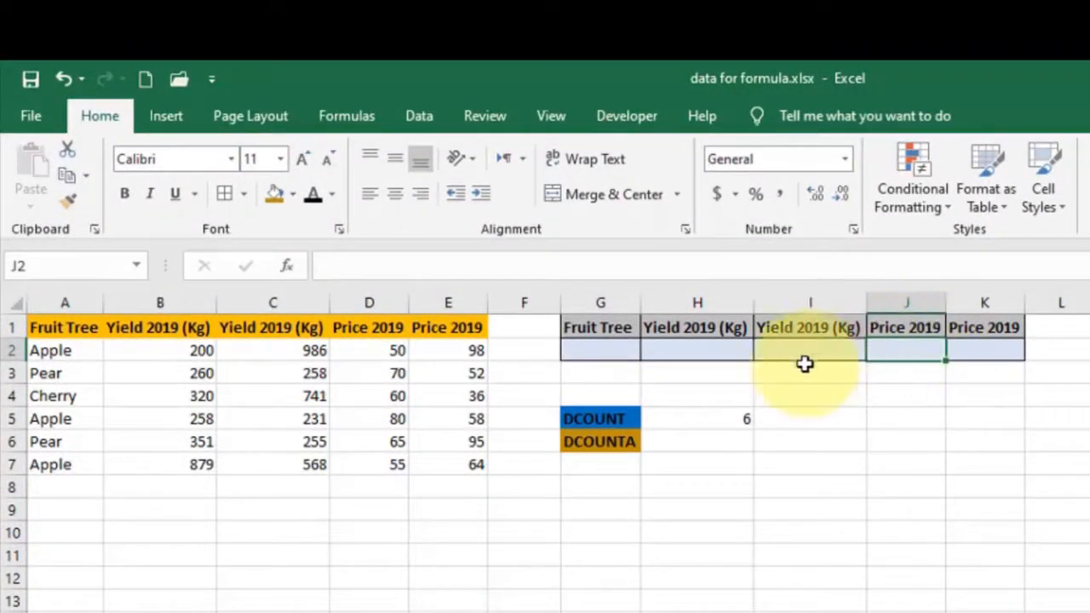
left_click(728, 359)
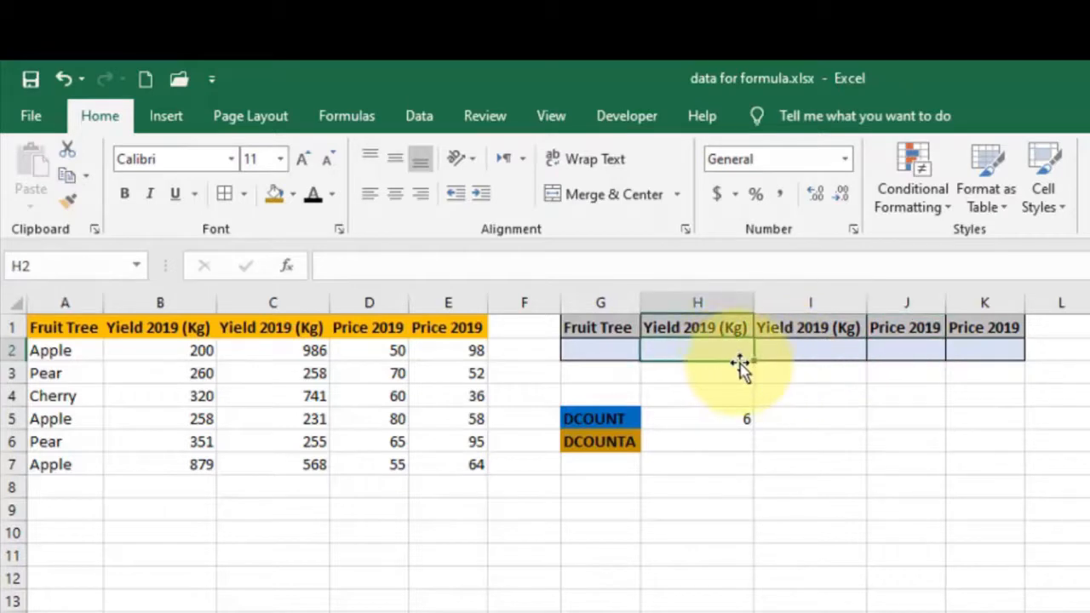
type("20")
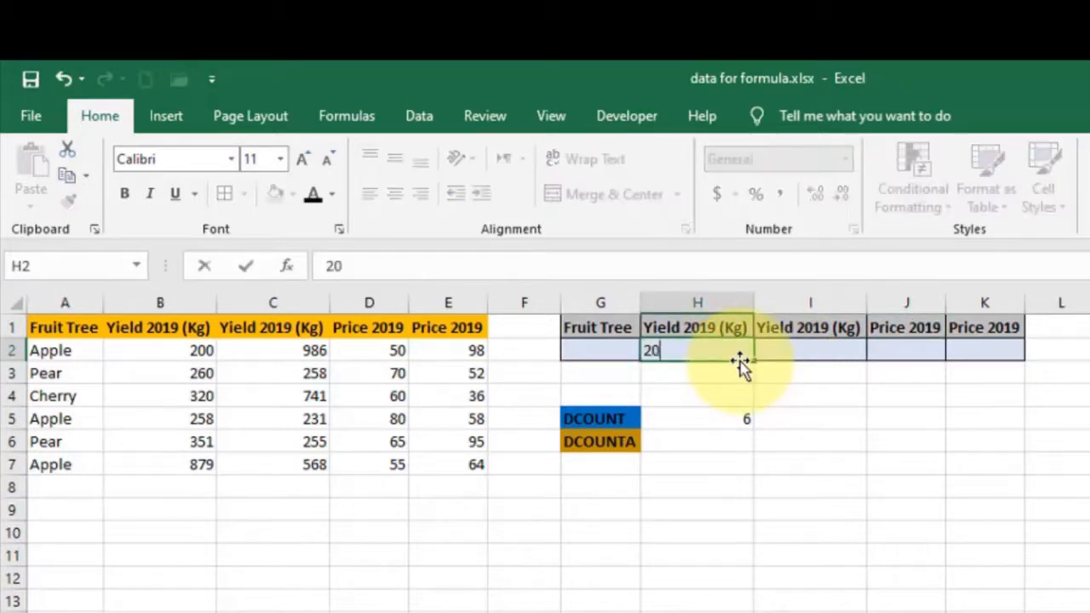
type("0")
key("Return")
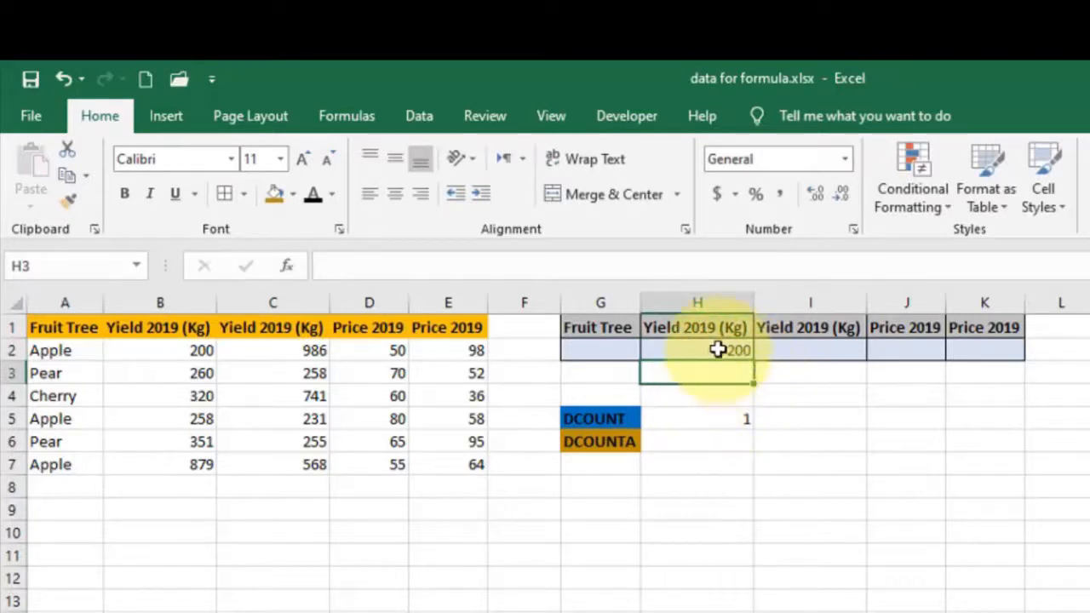
- Change the first yield criterion in H2 to >200, and follow it with >=200
double_click(720, 350)
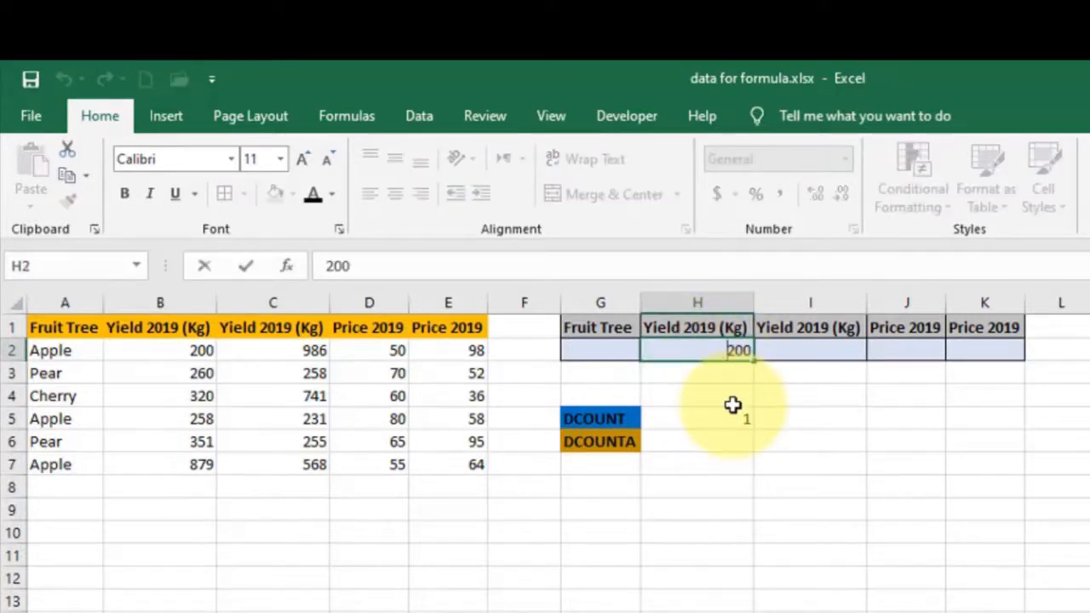
key("Return")
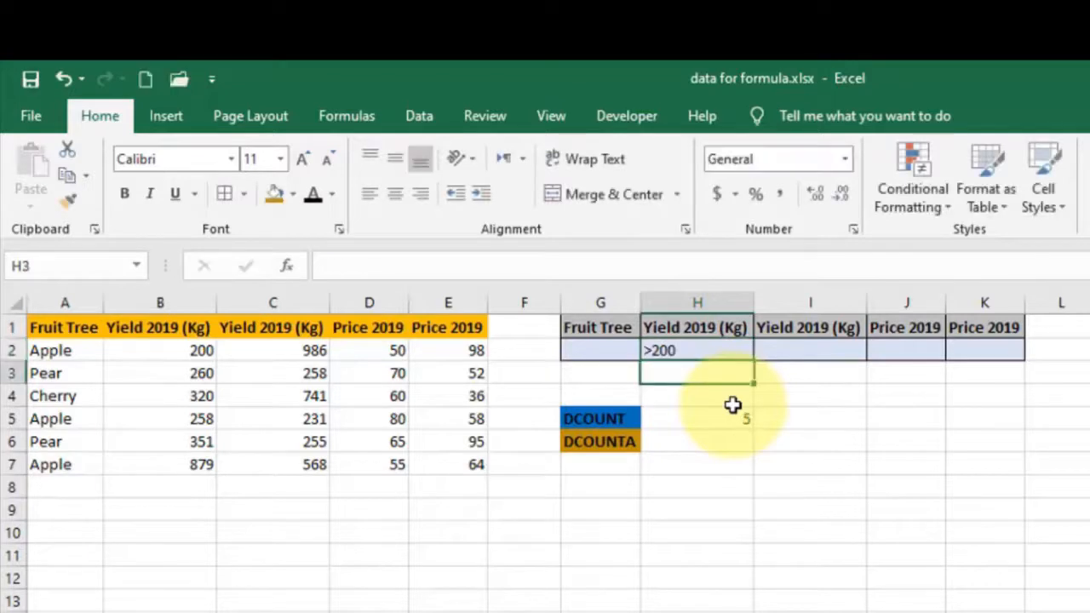
double_click(654, 351)
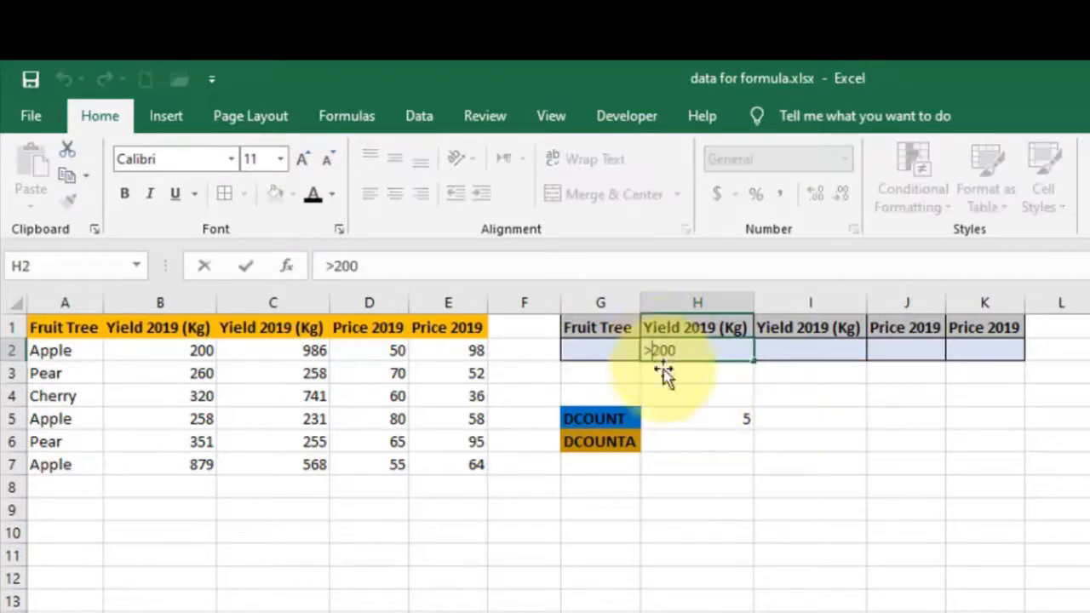
type("=")
key("Return")
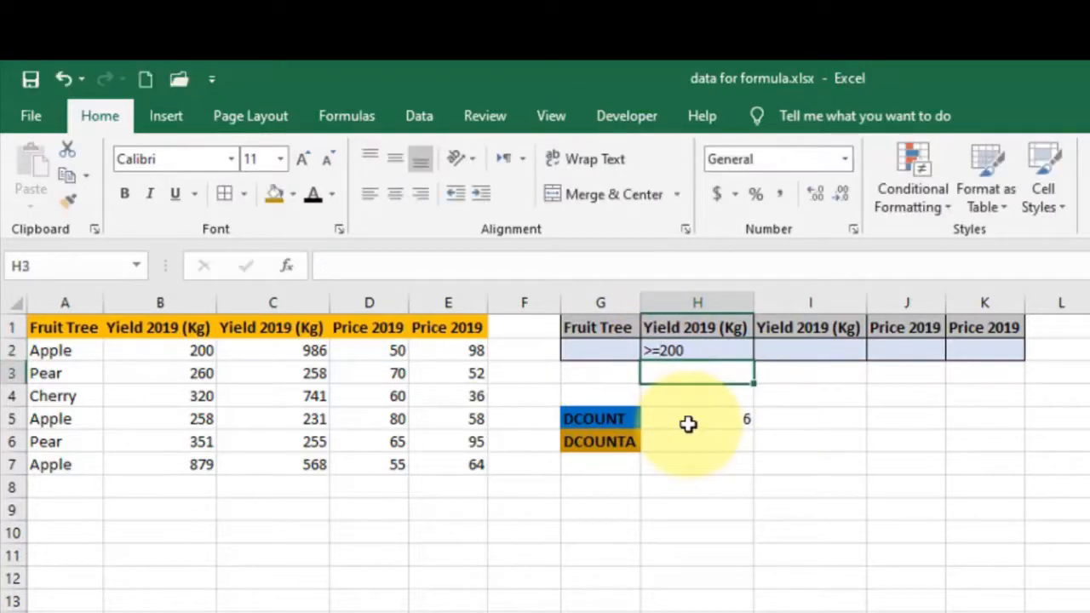
- Clear the first yield criterion in H2 and enter >60 as the first price criterion in J2
left_click(658, 351)
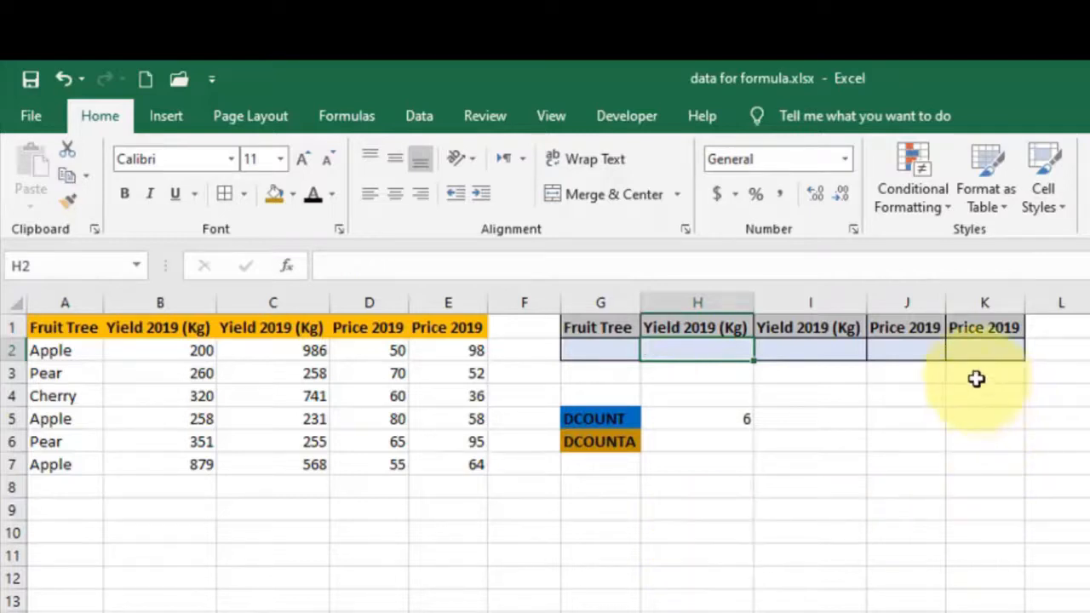
left_click(917, 350)
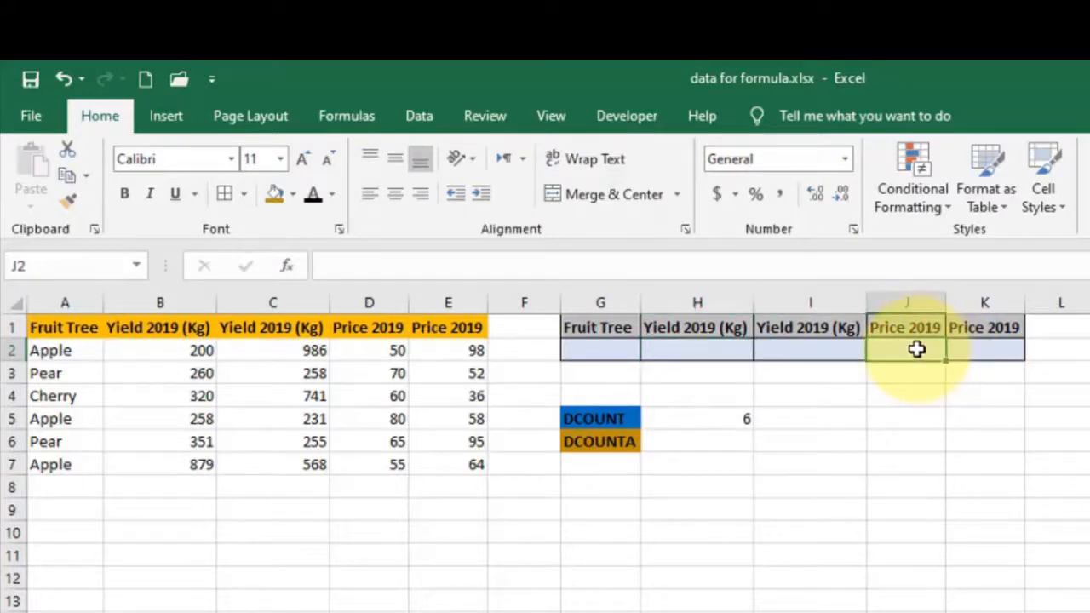
type(">60")
key("Return")
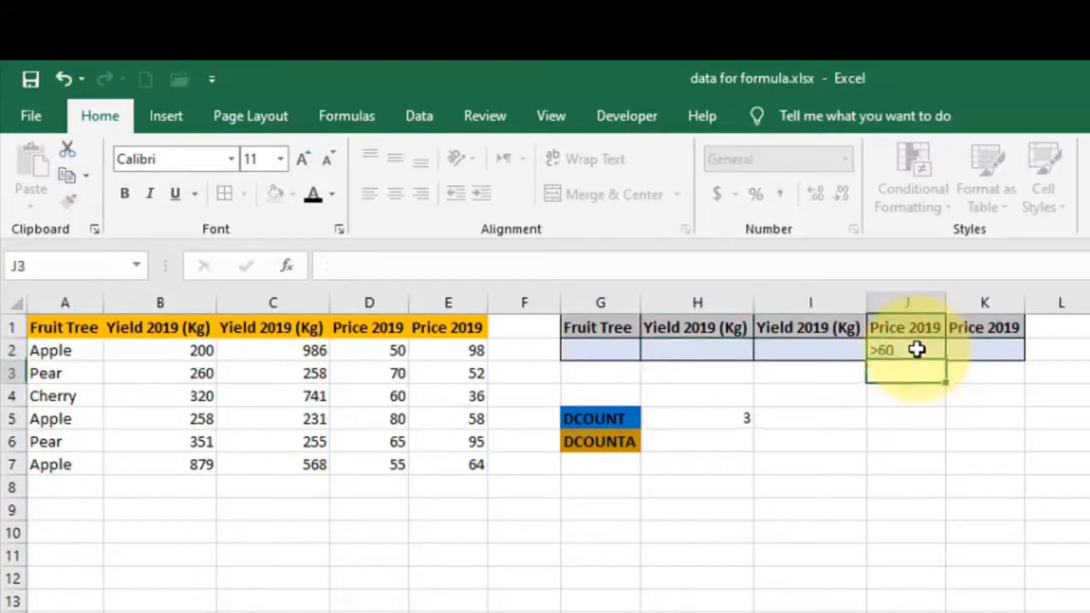
- Clear the first price criterion in J2 and replace the formula in H5 with =DCOUNT(A1:E7,A1,G1:K2)
left_click(916, 349)
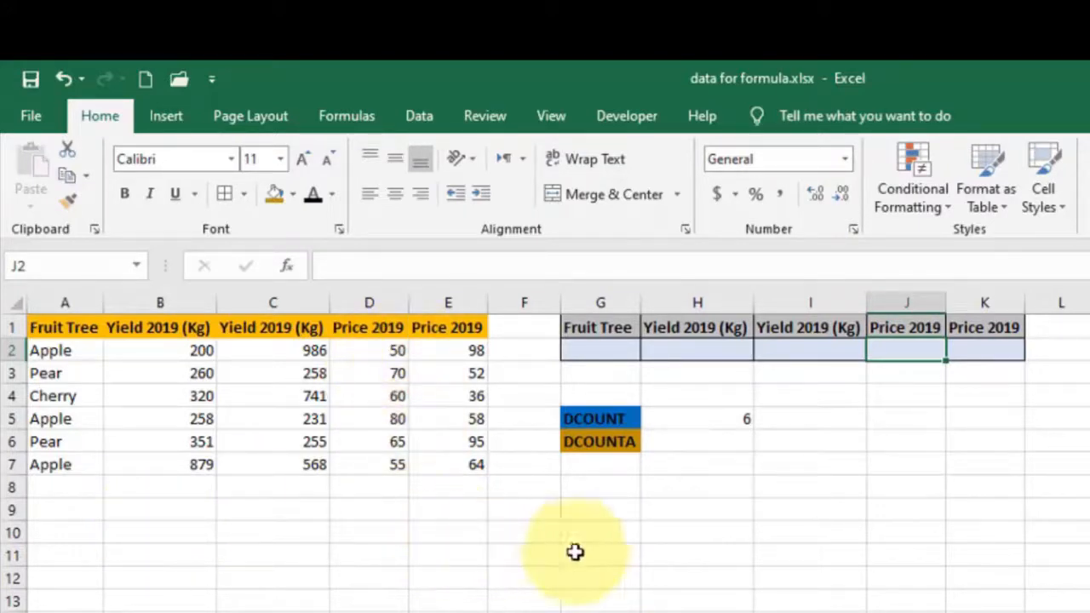
left_click(726, 417)
left_click(707, 441)
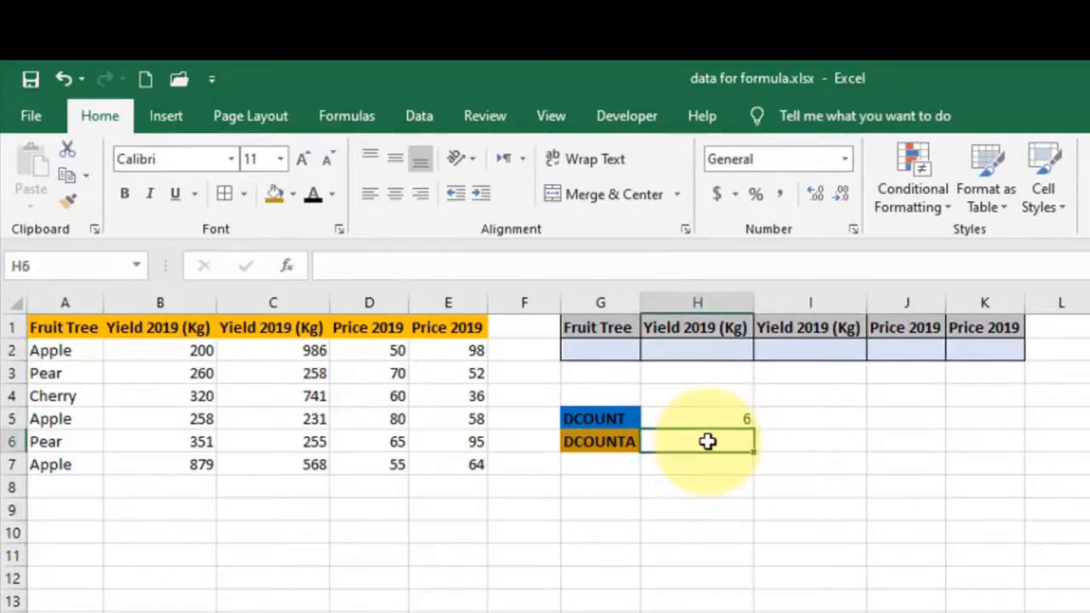
left_click(670, 420)
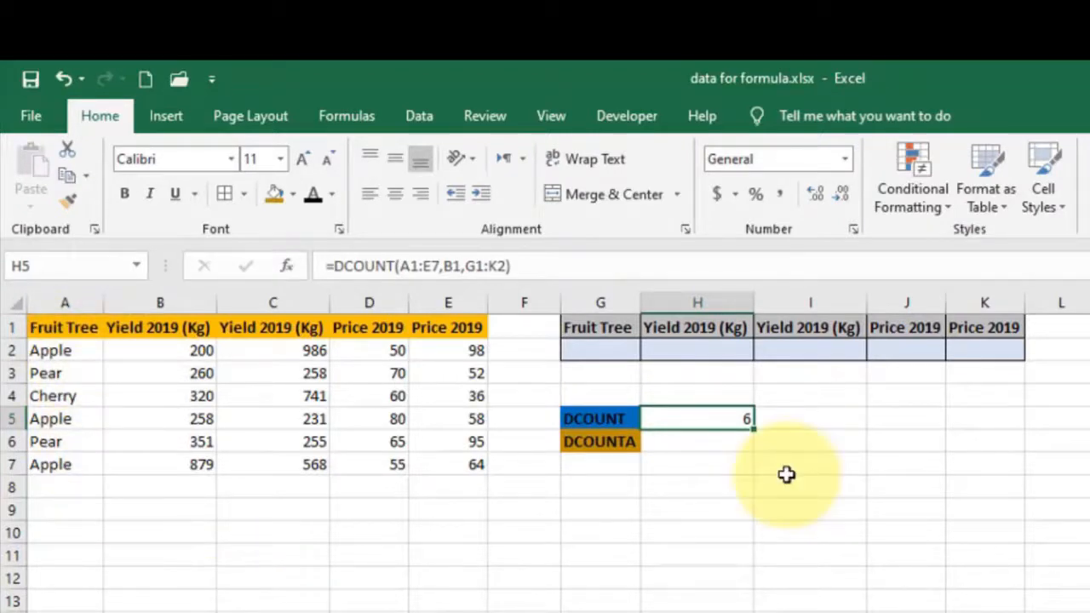
type("=dcount")
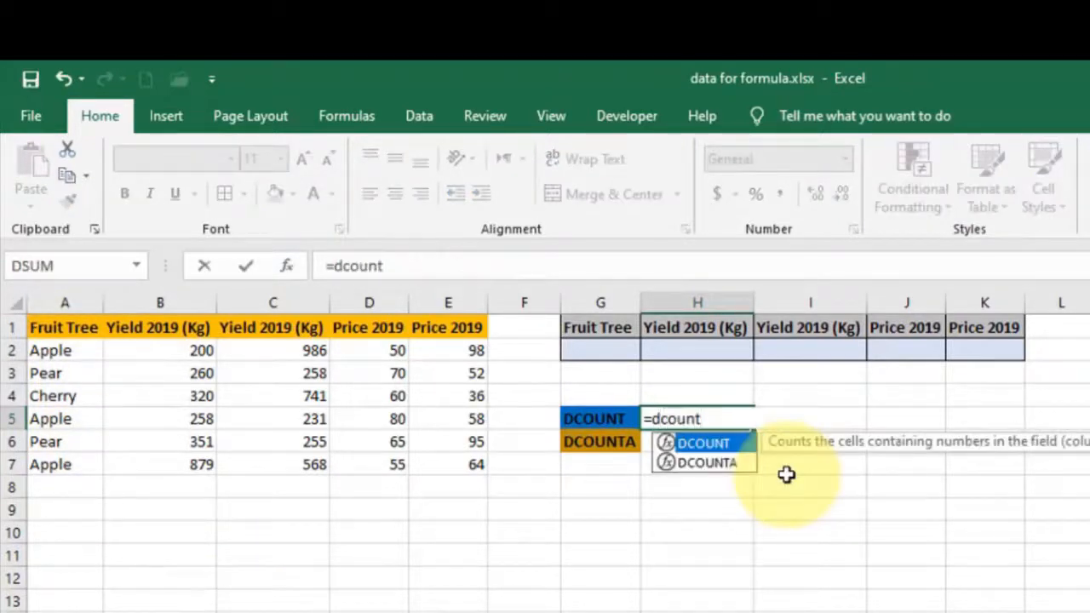
type("(")
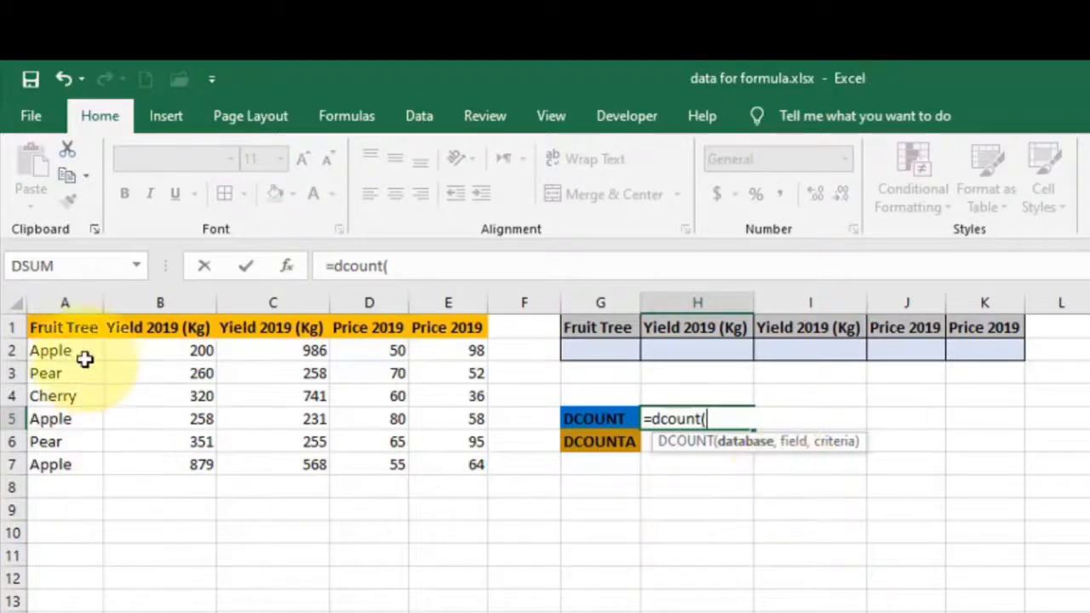
left_click_drag(54, 323, 416, 470)
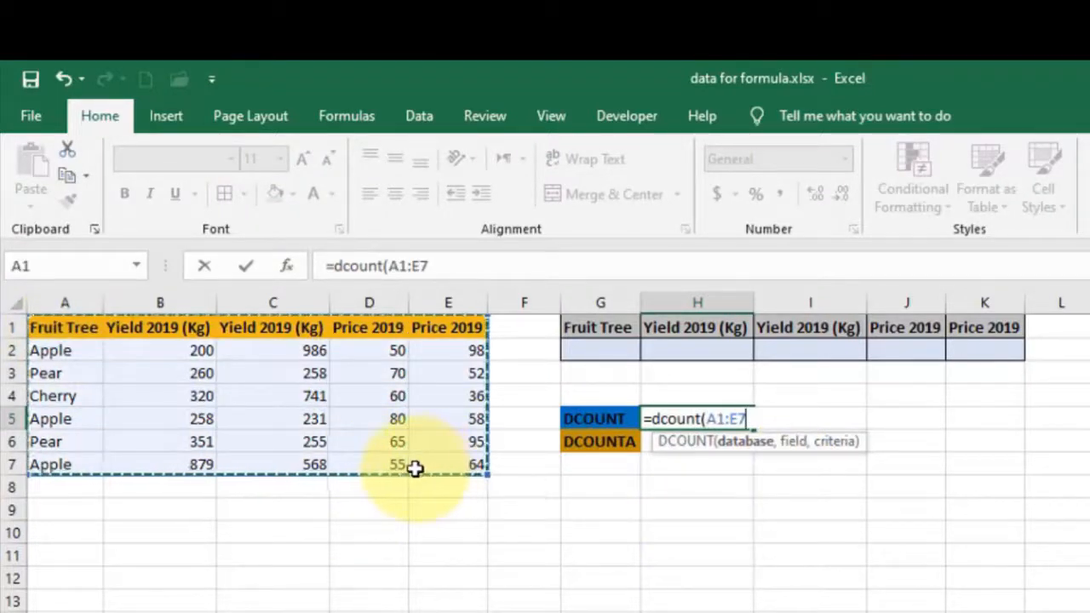
type(",")
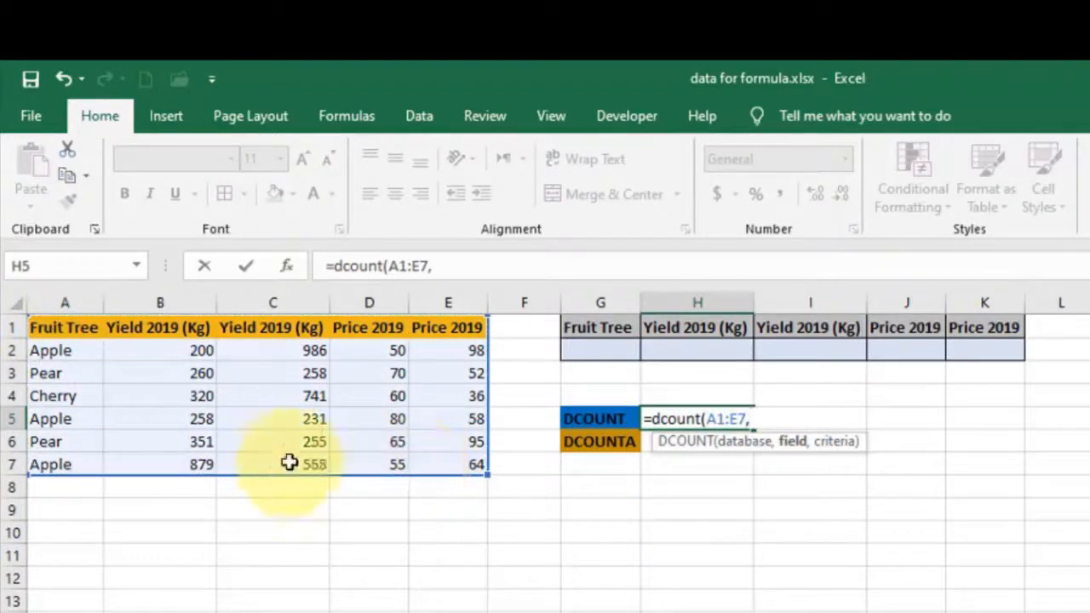
left_click(50, 330)
type(",")
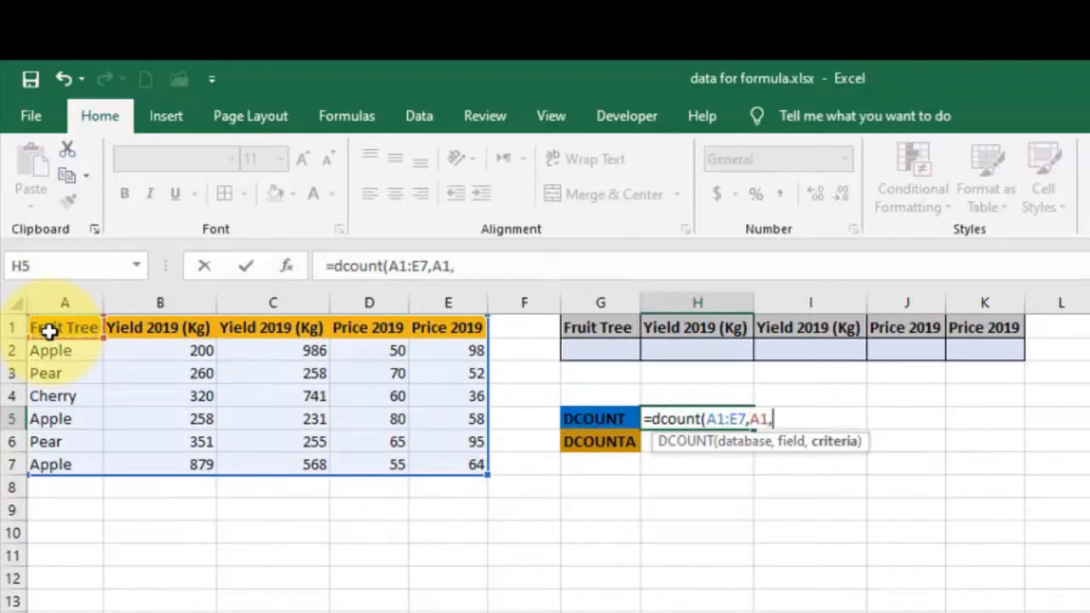
left_click_drag(596, 327, 986, 341)
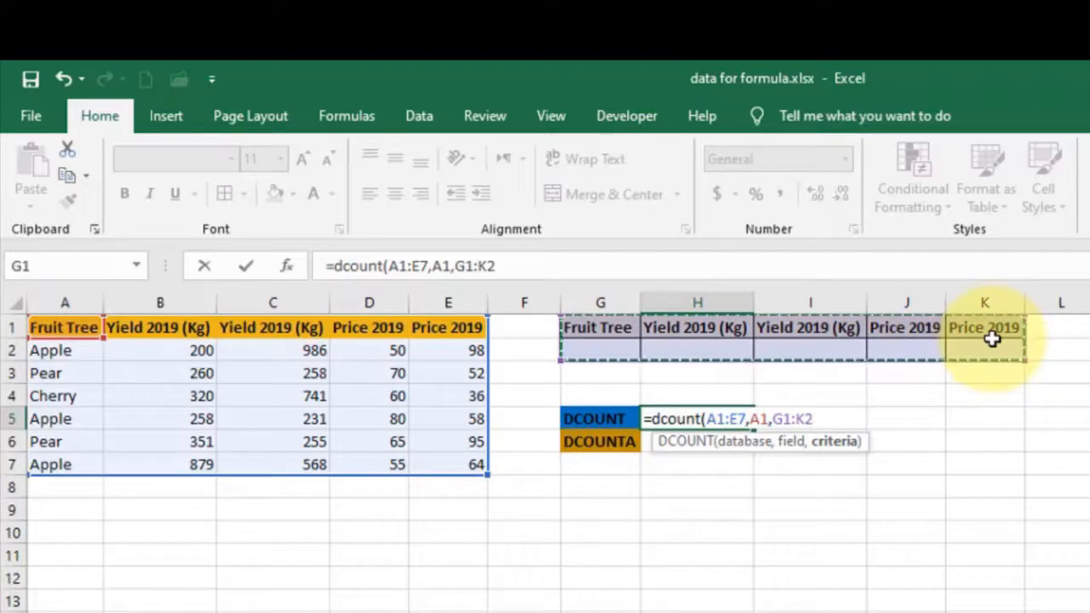
type(")")
key("Return")
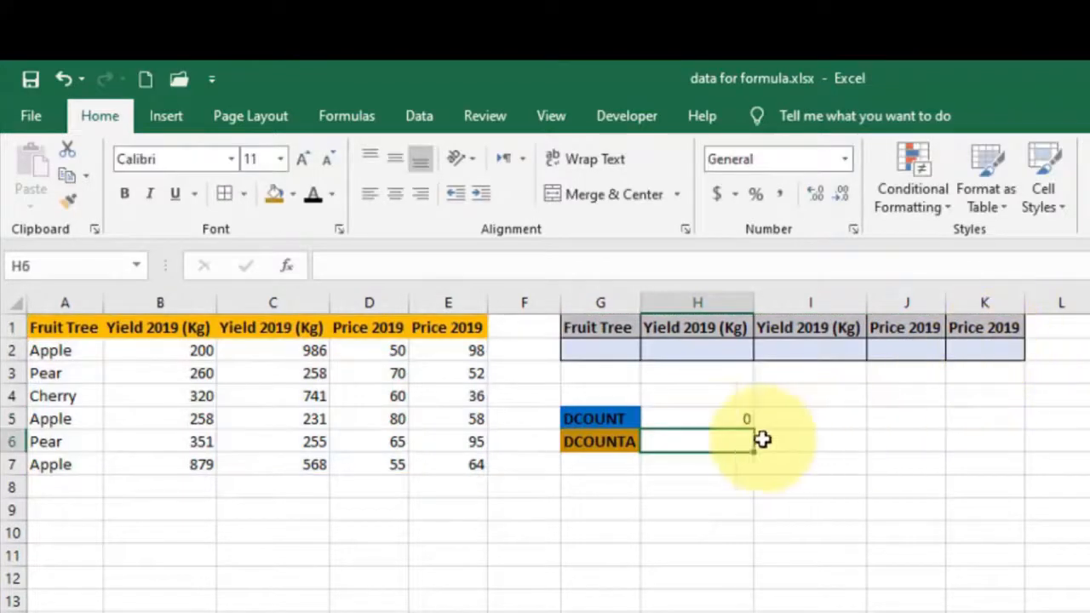
- Copy the formula text from H5 into H6 and change its function to make it =DCOUNTA(A1:E7,A1,G1:K2)
left_click(721, 420)
left_click_drag(555, 267, 151, 268)
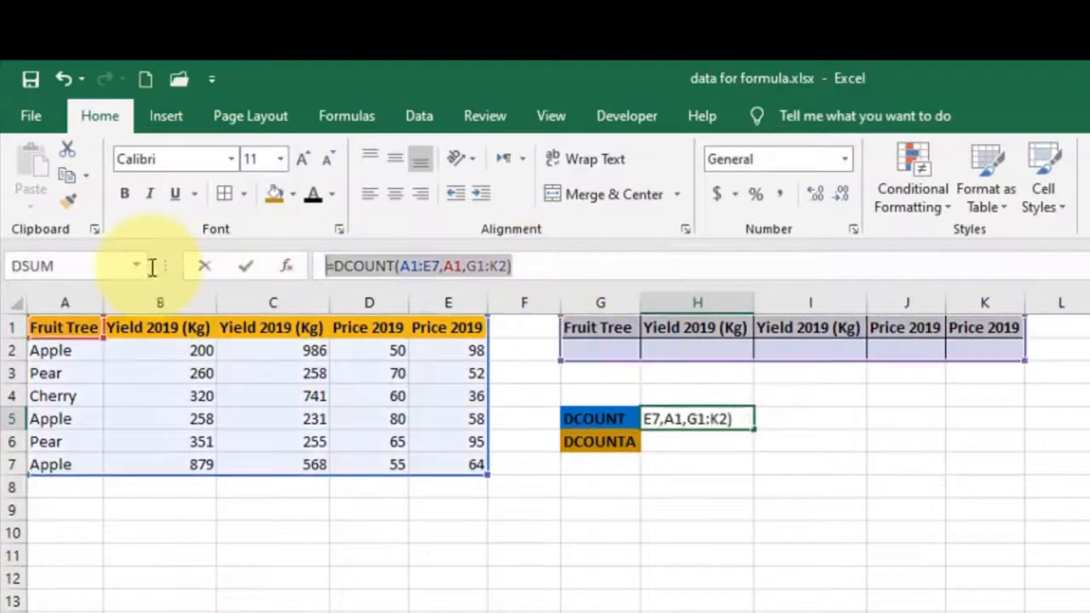
key("ctrl+c")
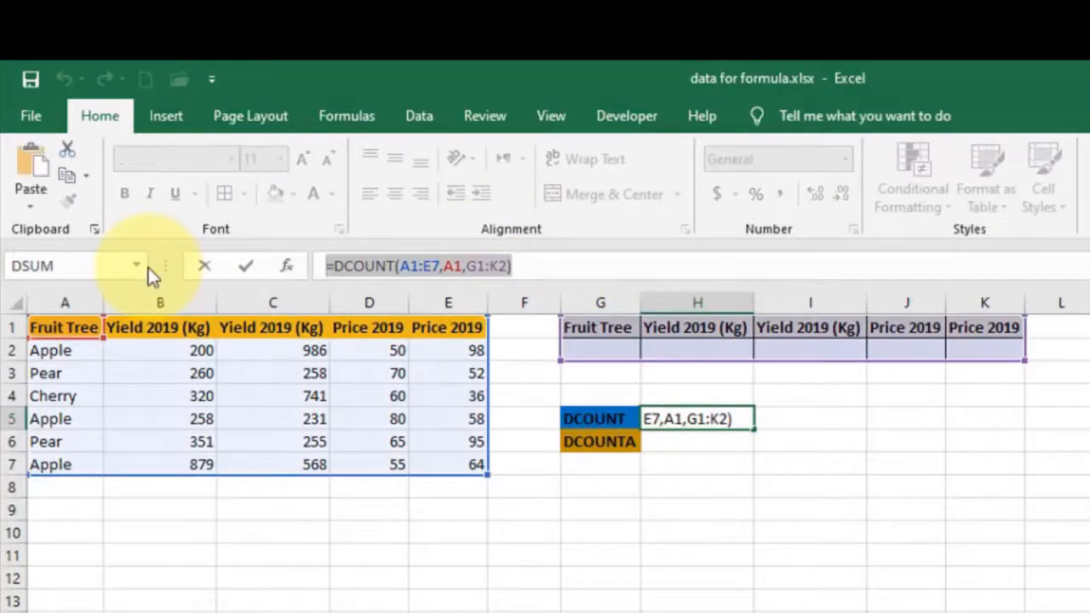
key("Escape")
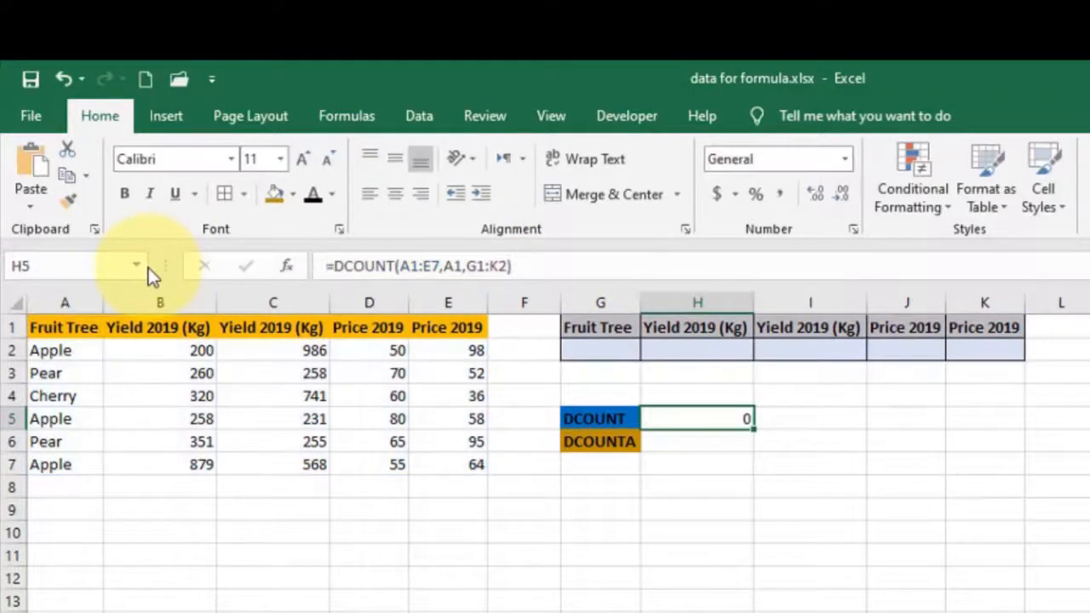
double_click(683, 445)
key("ctrl+v")
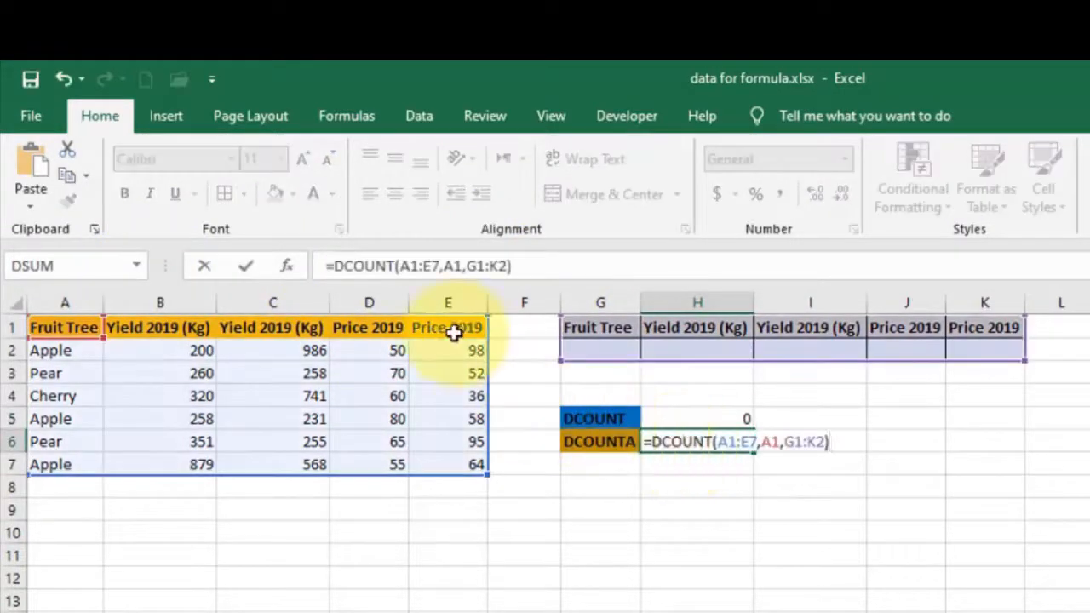
left_click(394, 266)
type("A")
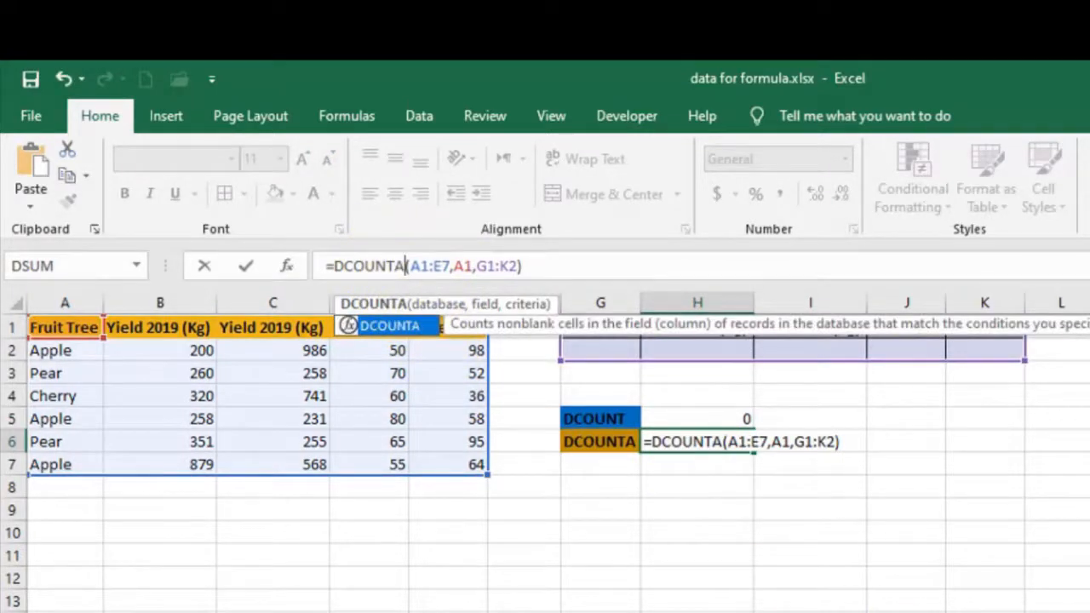
key("Return")
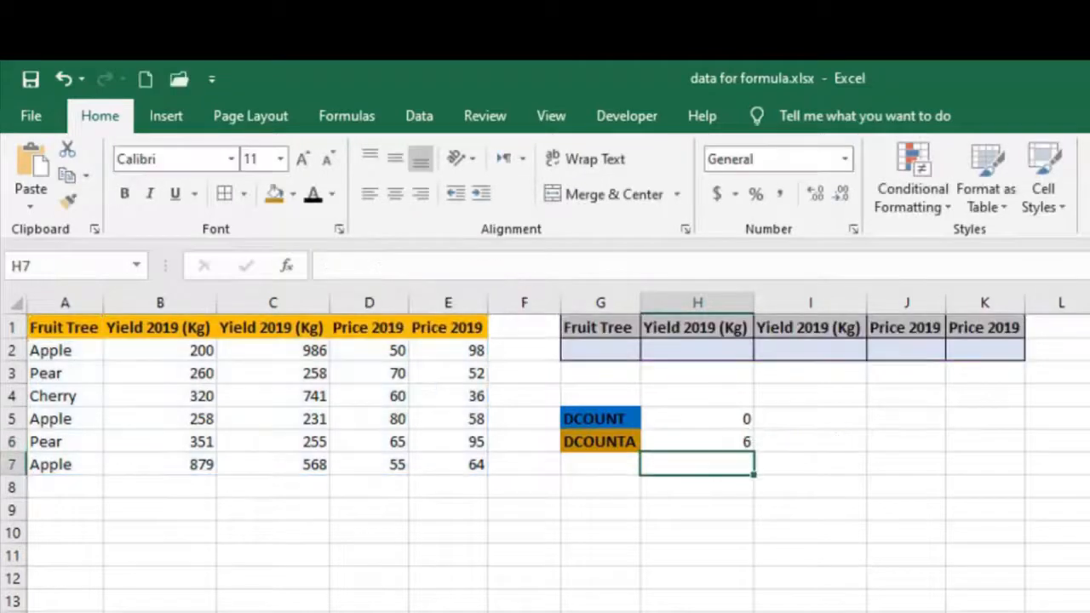
- Enter Pear as the Fruit Tree criterion in G2
left_click(742, 441)
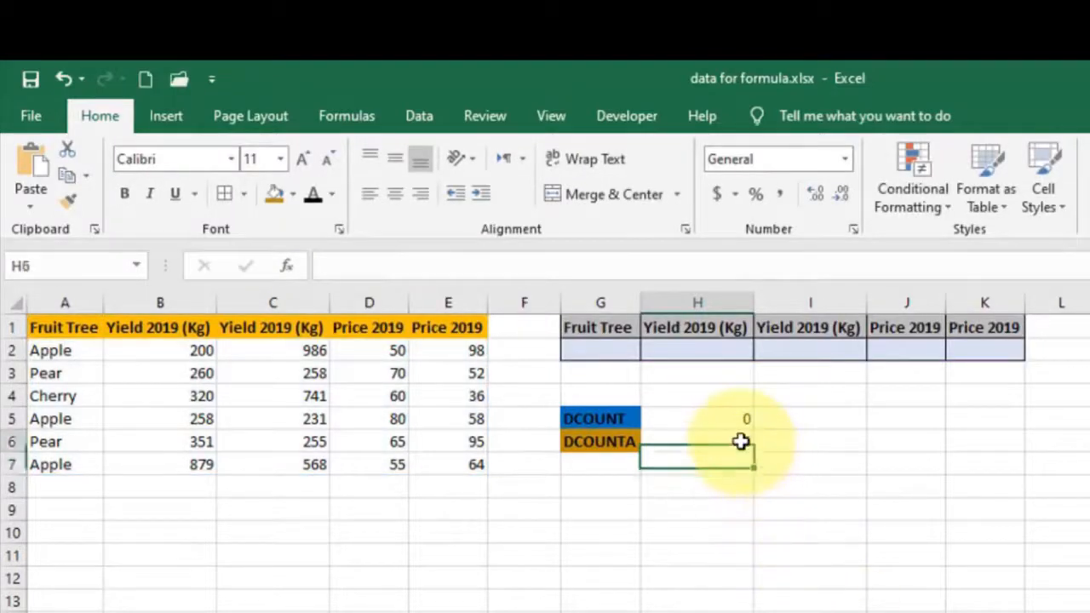
left_click(600, 352)
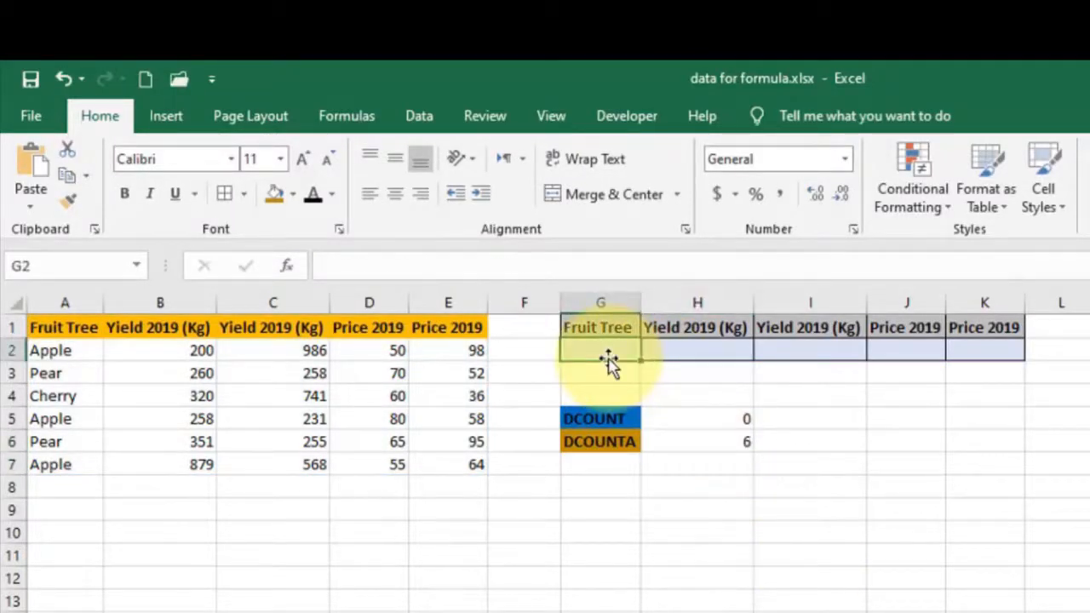
type("Pear")
key("Return")
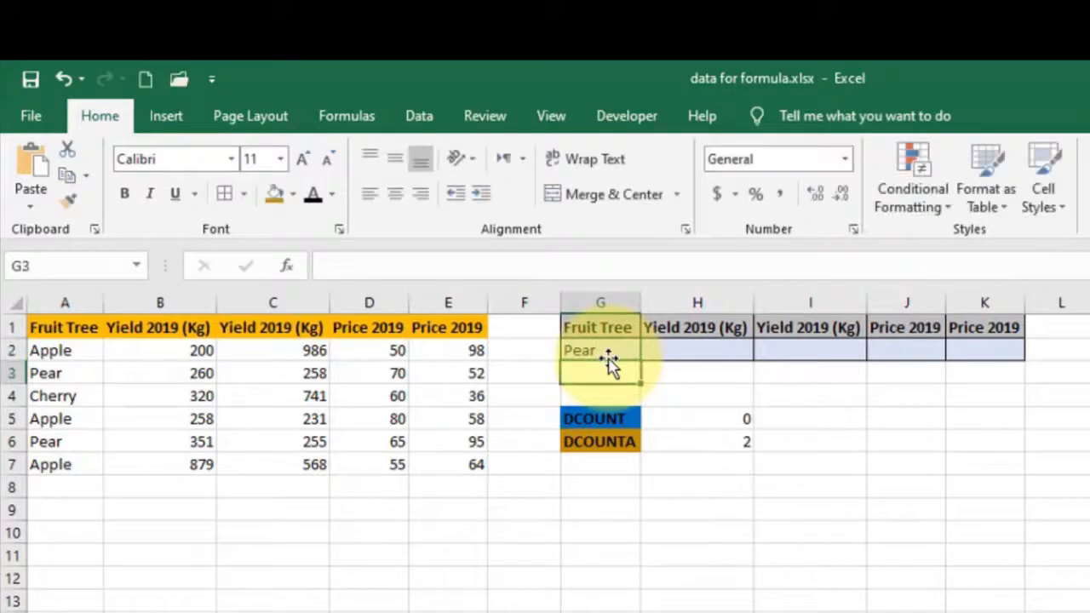
left_click_drag(606, 419, 631, 440)
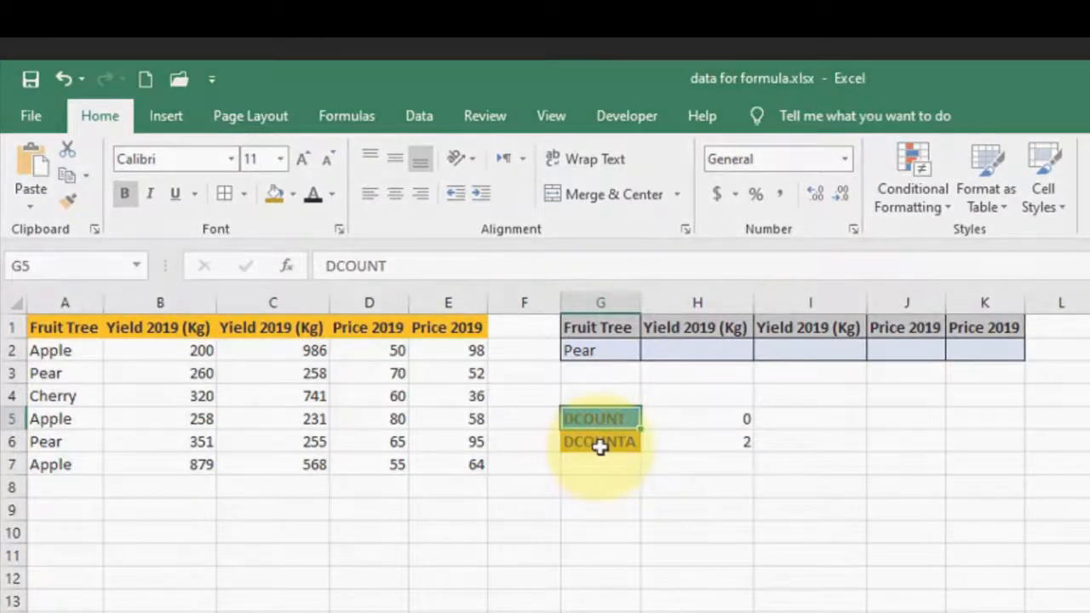
left_click(601, 446)
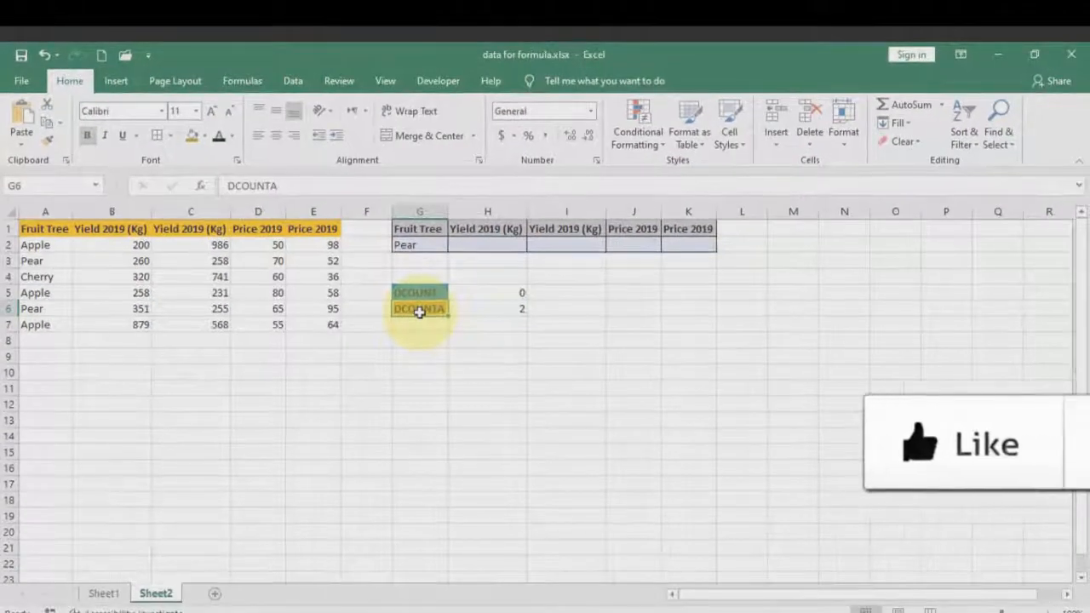